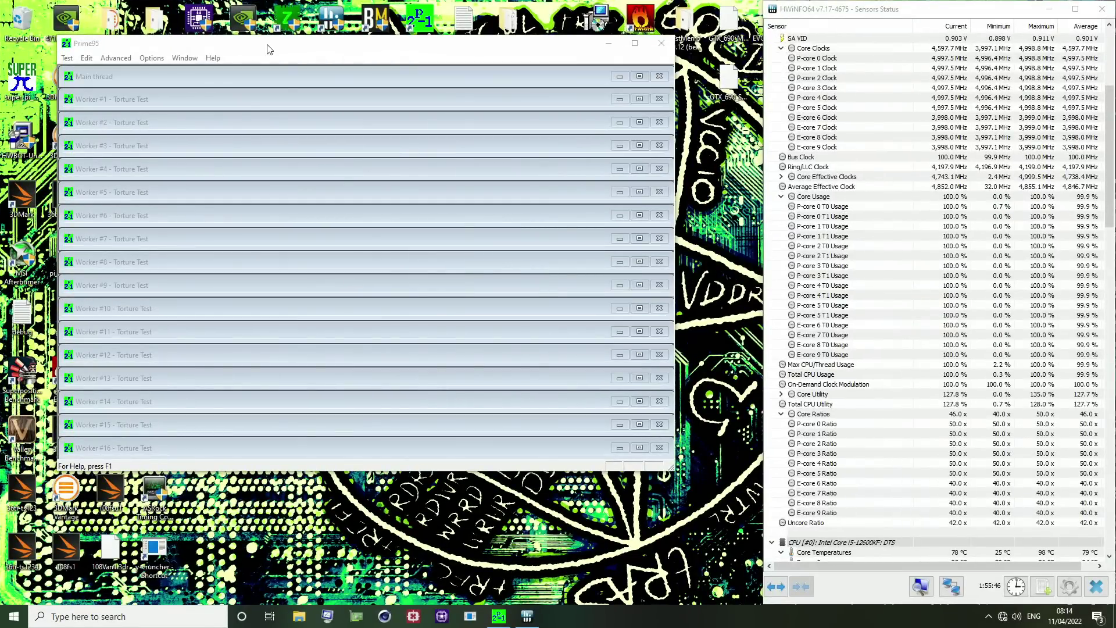
- Move Prime95 aside and bring HWiNFO64's Core Utility (127.8%) and P-core ratio readings into view
mouse_move(271, 49)
mouse_down()
mouse_move(301, 74)
mouse_move(252, 53)
mouse_up()
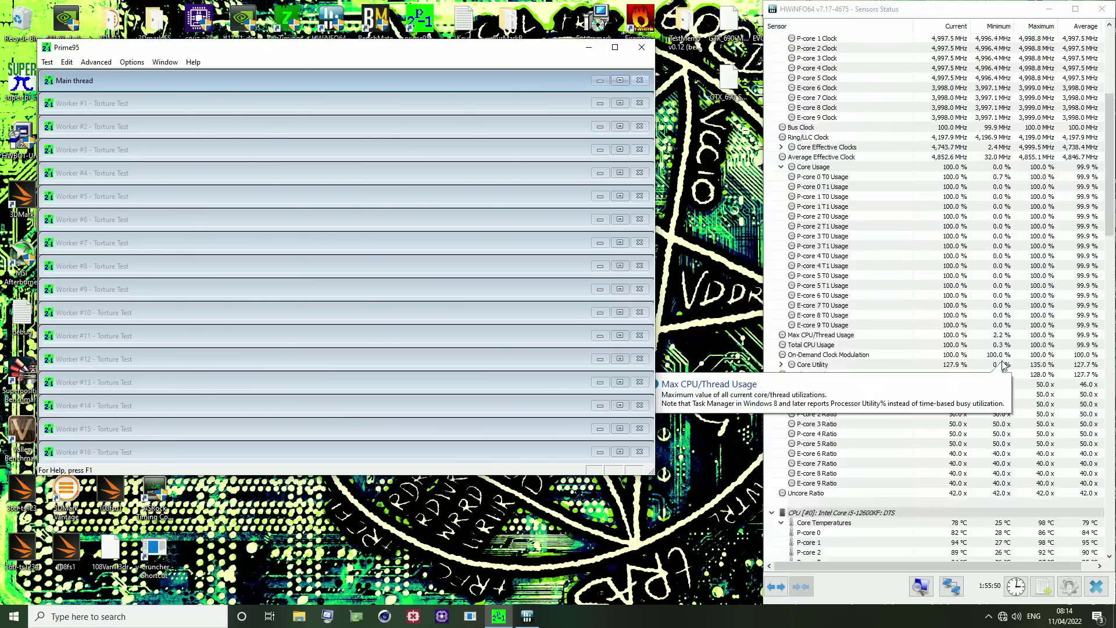
scroll(988, 441, down, 7)
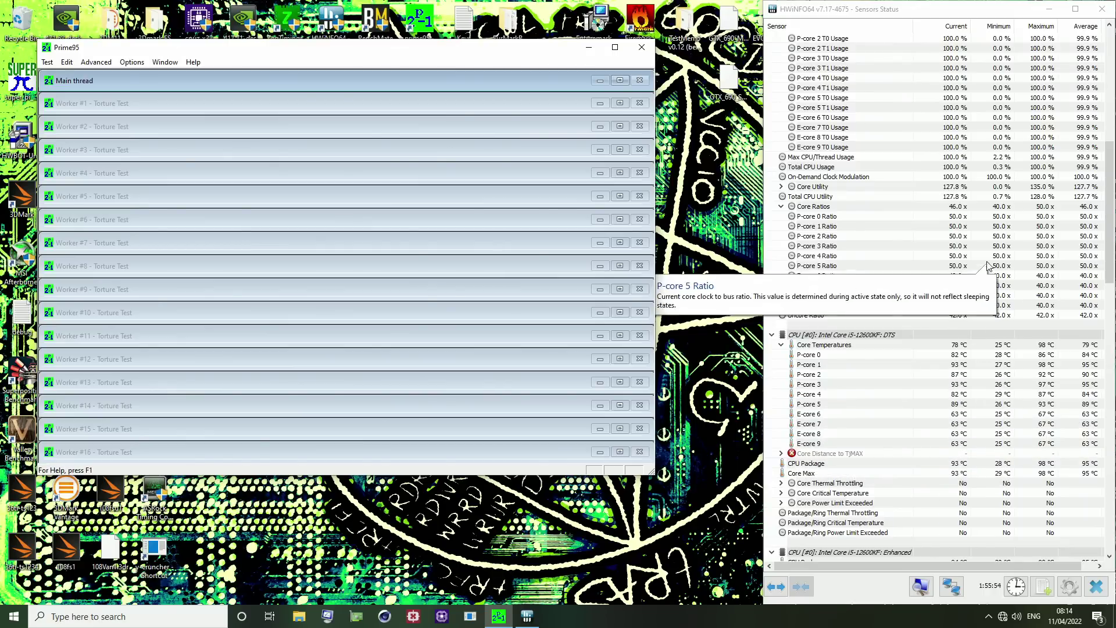
click(1084, 191)
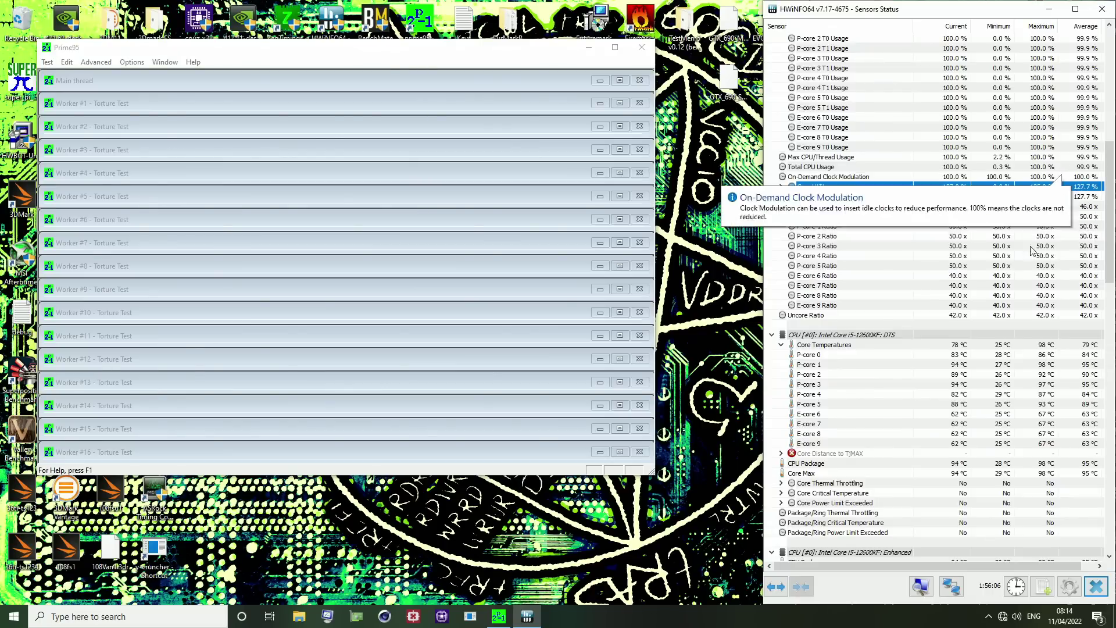
scroll(947, 308, down, 2)
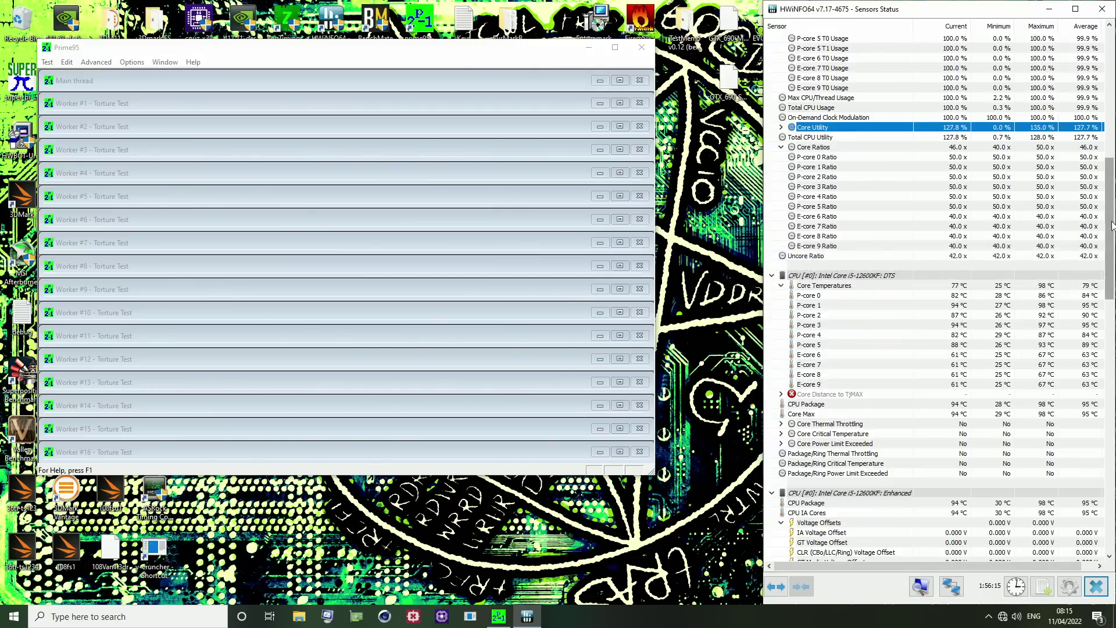
- Mark the 50x P-core 1 Ratio, then the CPU Package temperature reading near 93 °C
drag(1112, 226, 1112, 276)
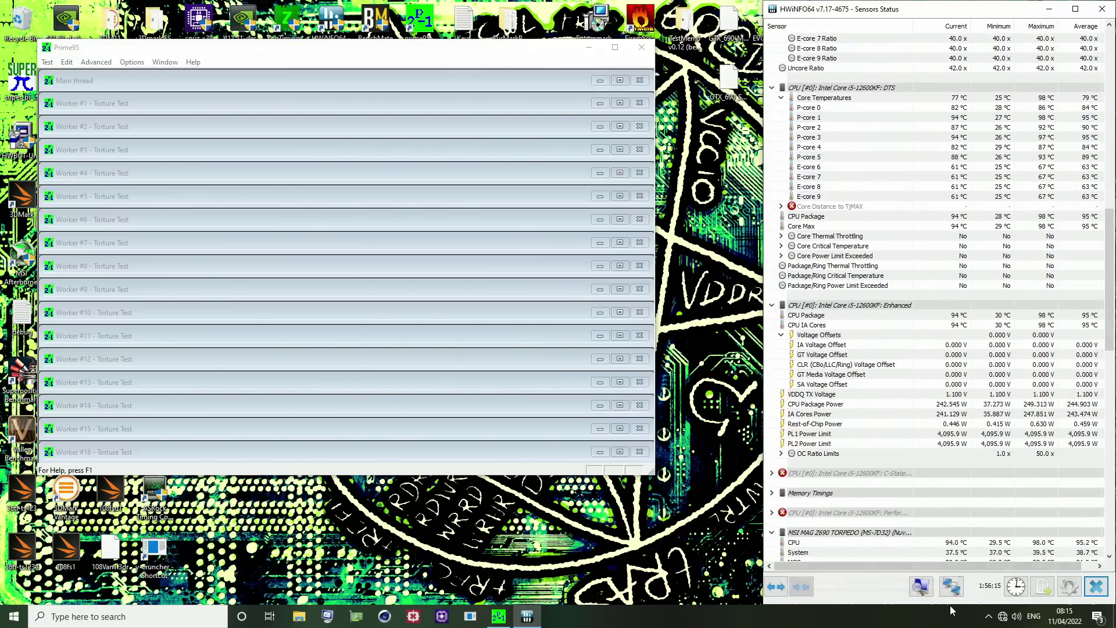
scroll(996, 448, down, 5)
scroll(1018, 410, up, 8)
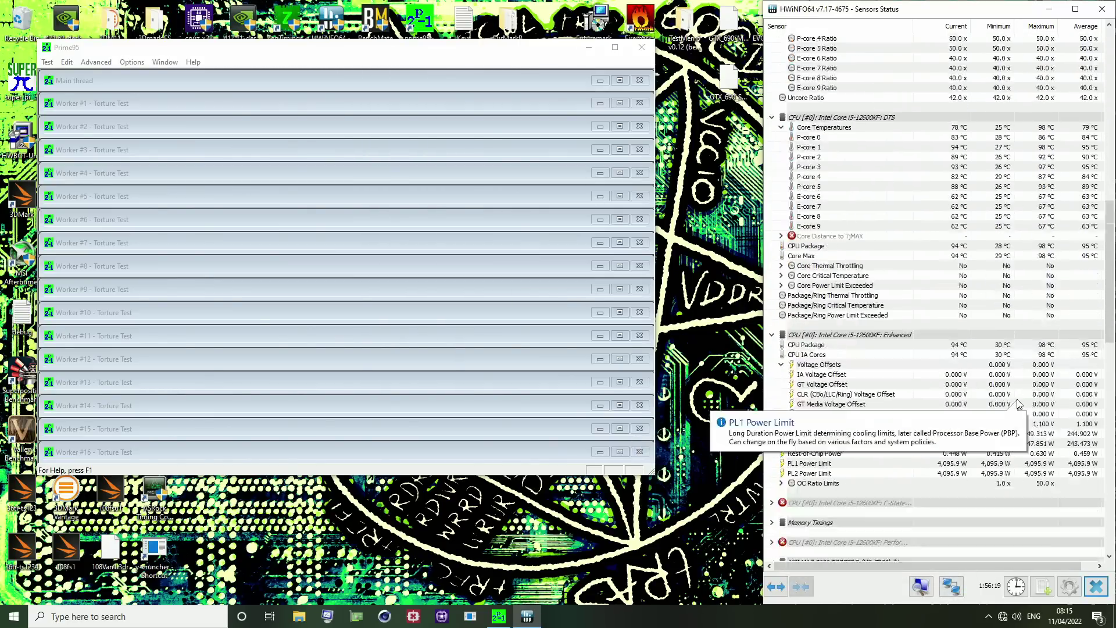
click(1050, 306)
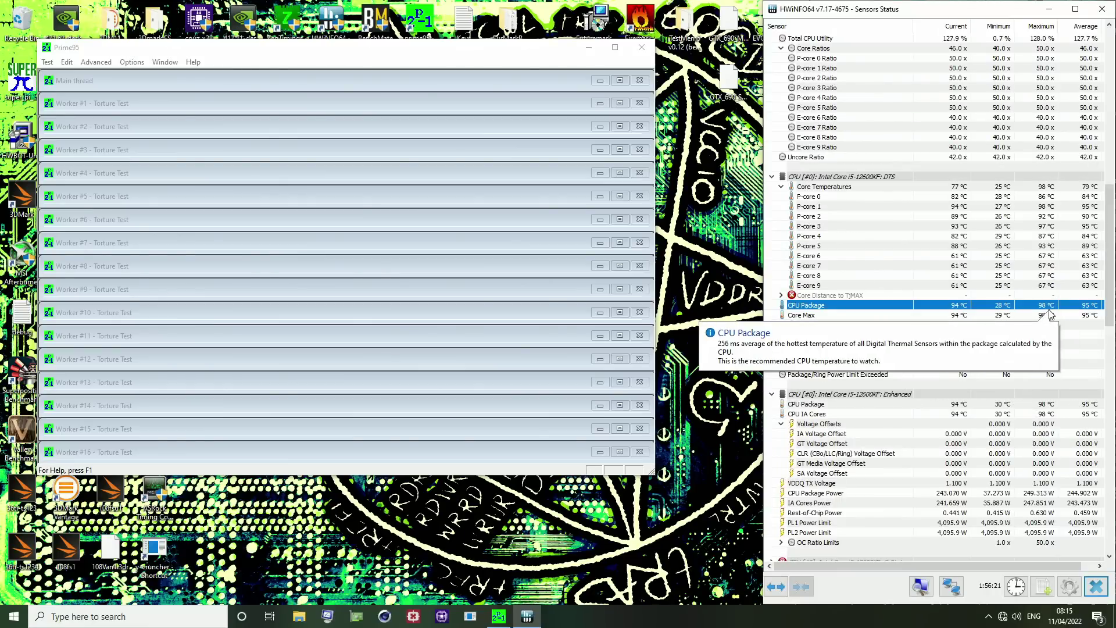
scroll(1049, 315, up, 3)
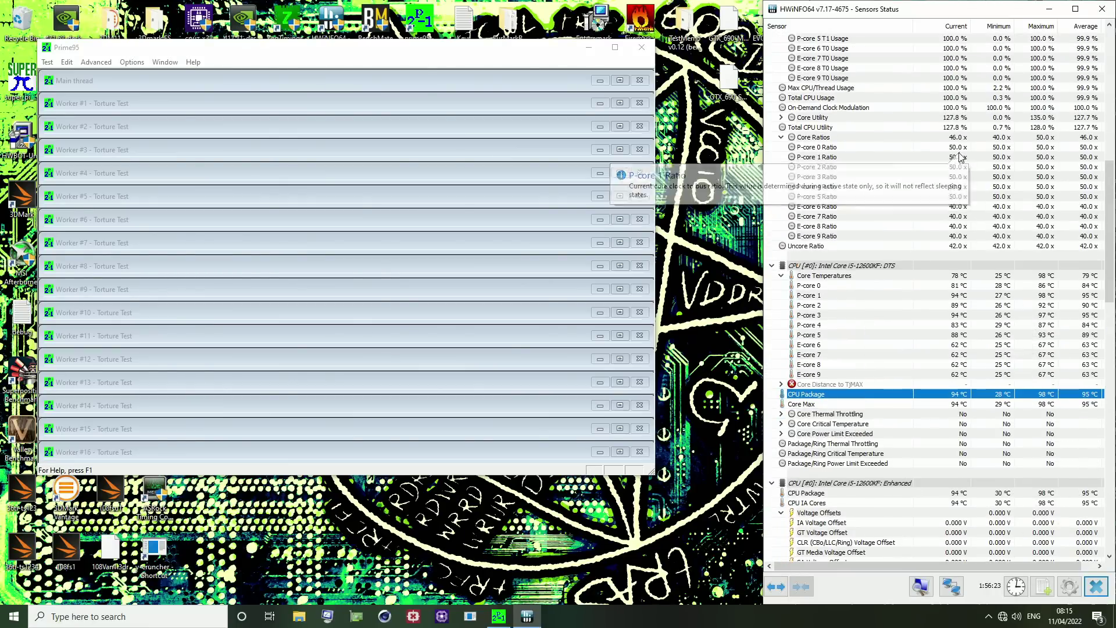
mouse_move(1011, 163)
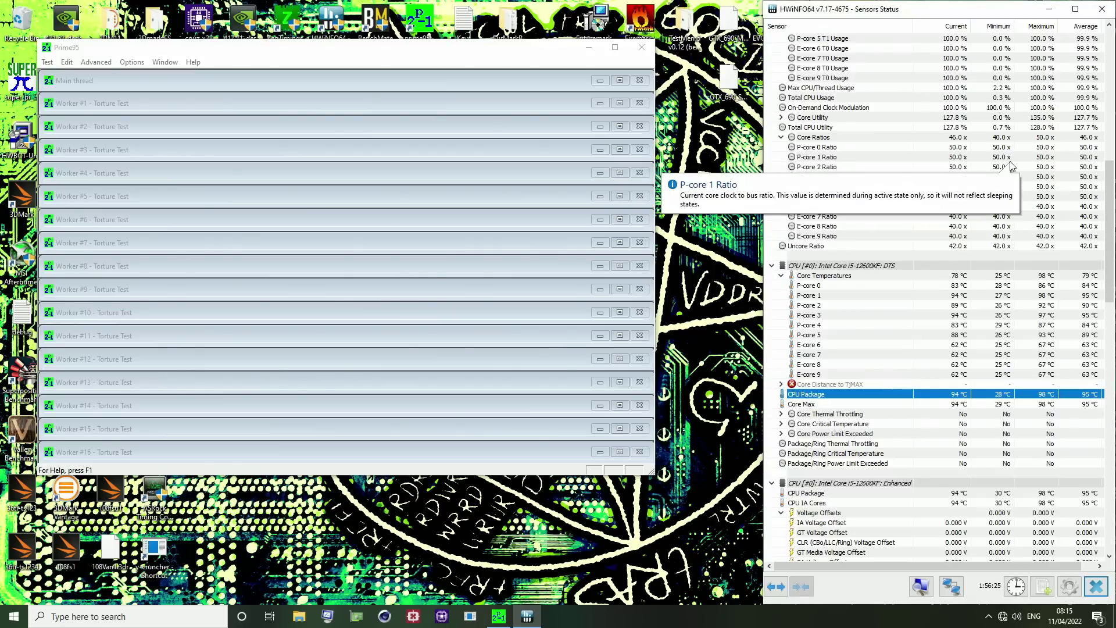
click(995, 157)
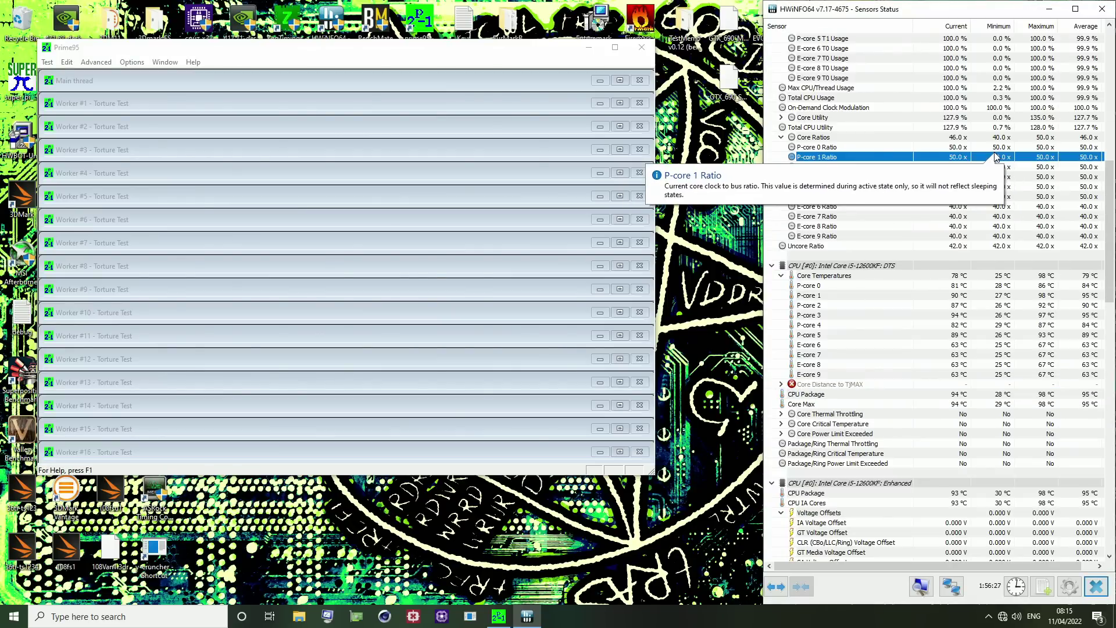
mouse_move(991, 271)
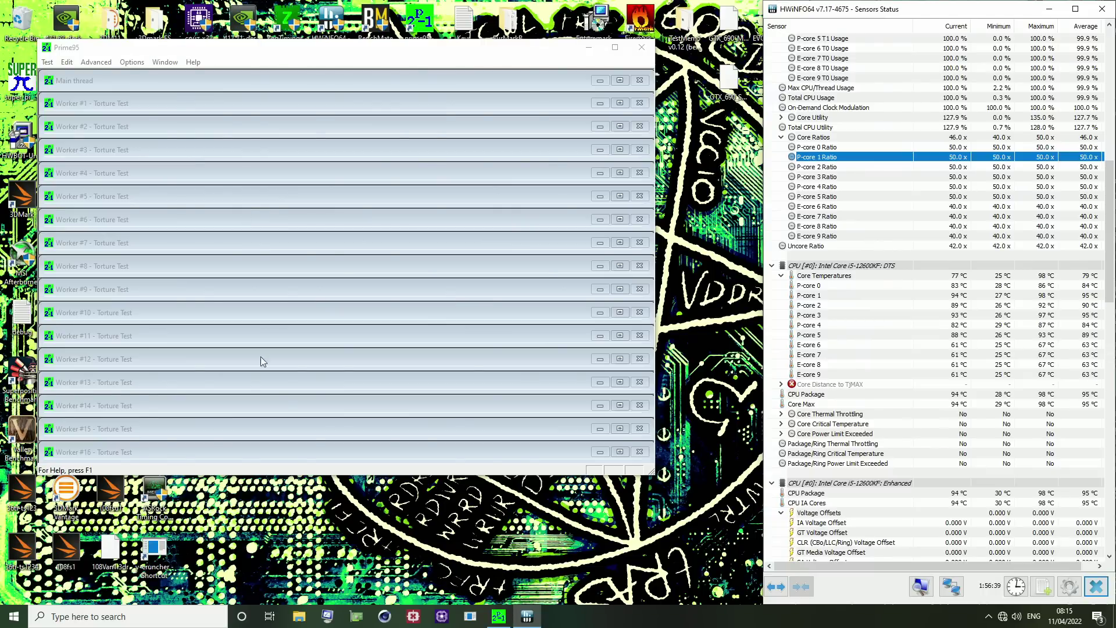
click(1046, 395)
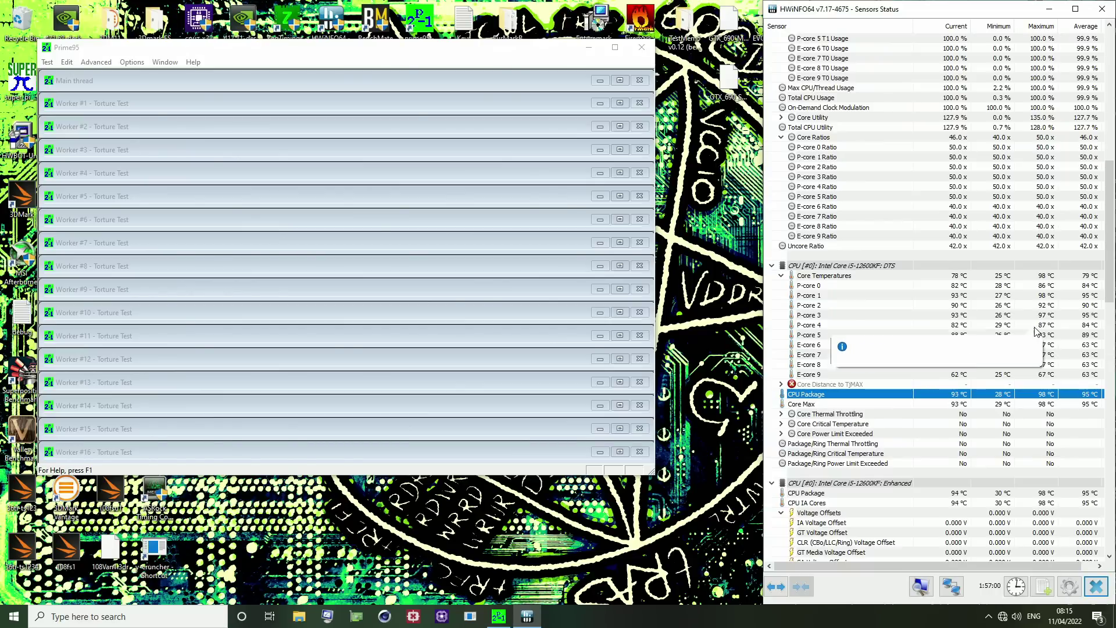
scroll(1034, 329, down, 8)
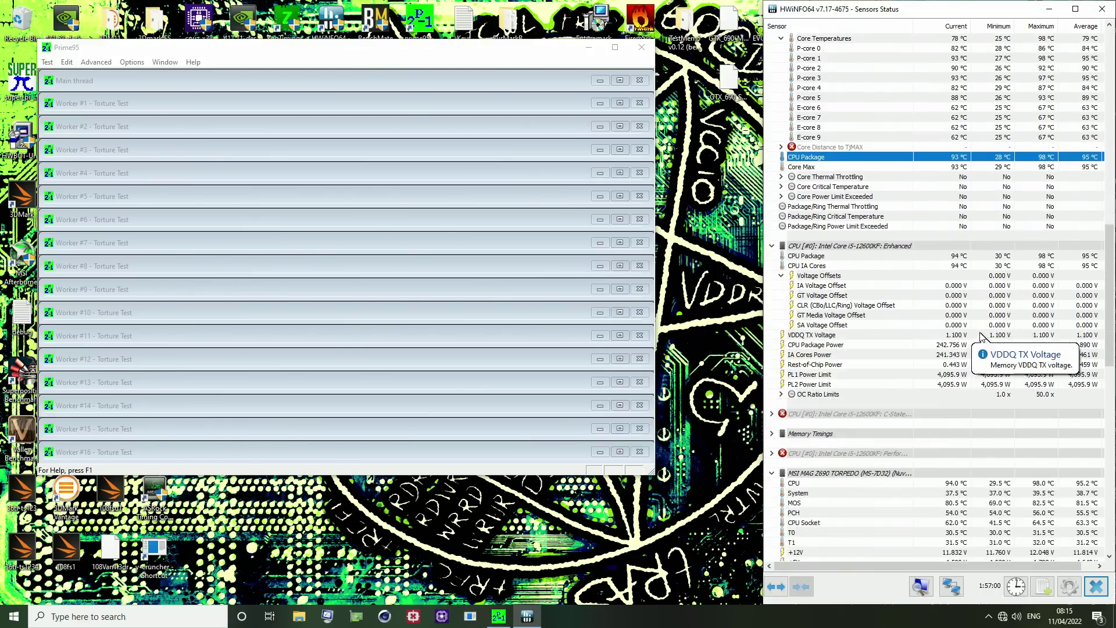
scroll(982, 335, up, 2)
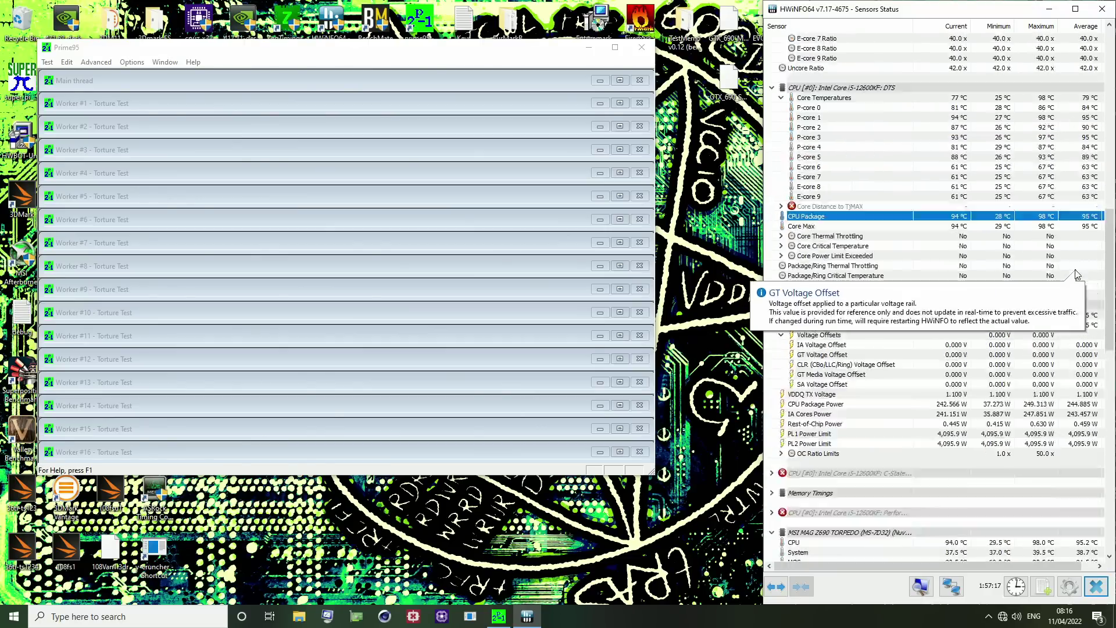
scroll(1093, 274, up, 6)
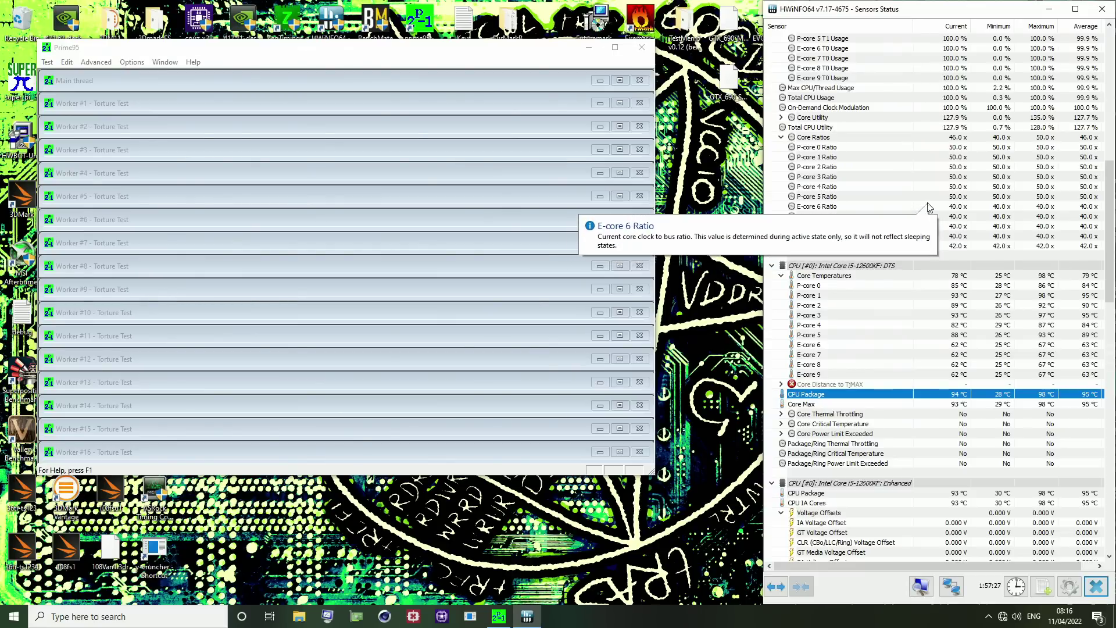
click(931, 206)
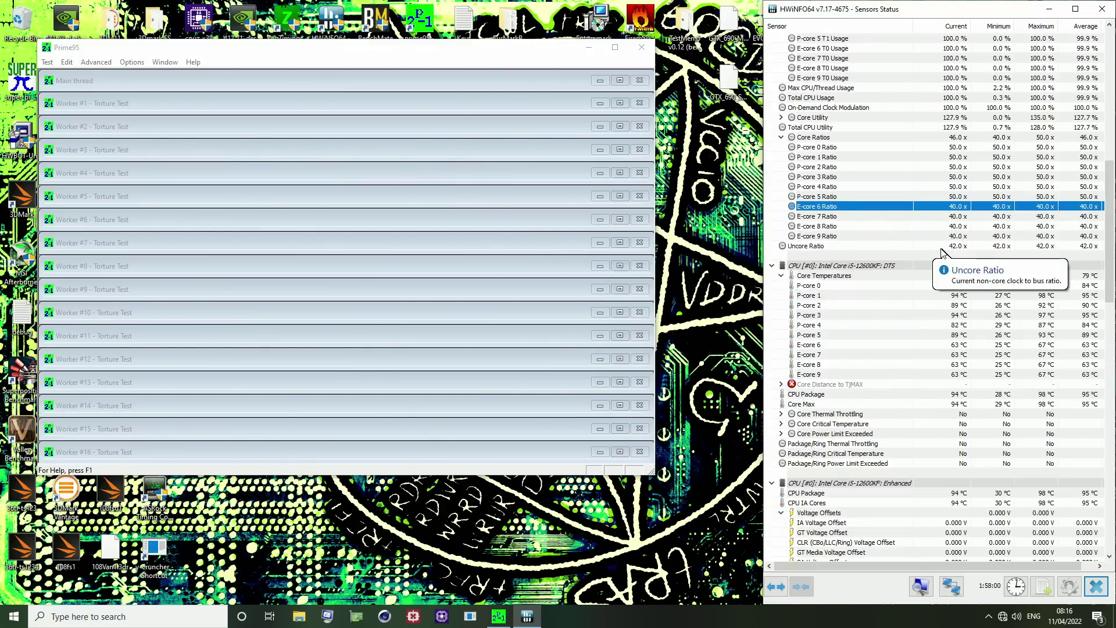
- Mark the 42x Uncore Ratio and scroll down to the E-core temperatures
click(979, 247)
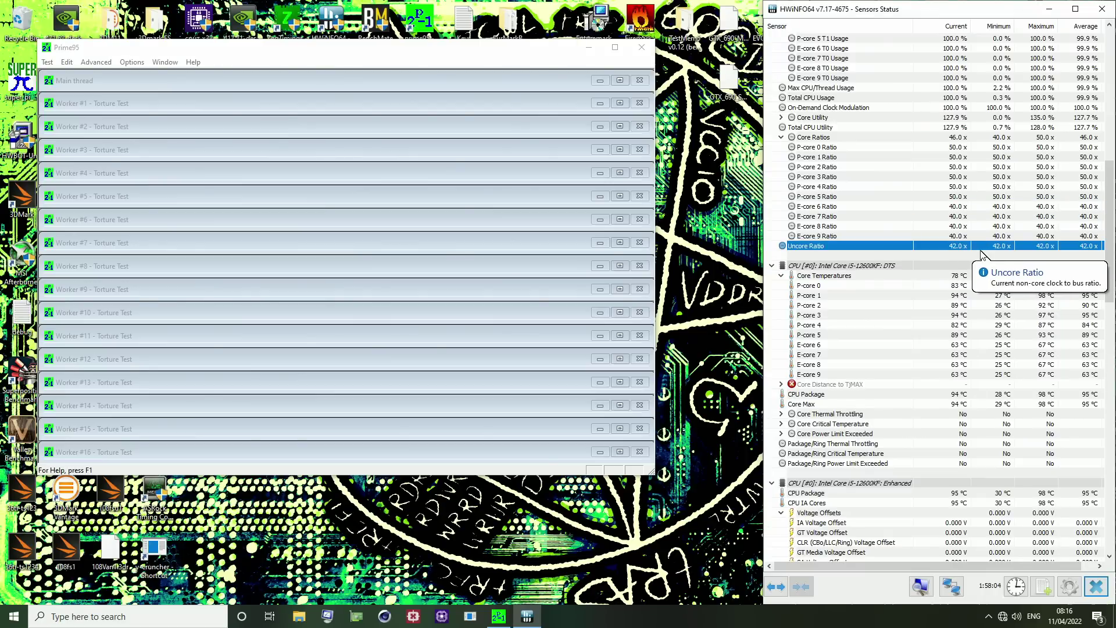
scroll(981, 175, down, 2)
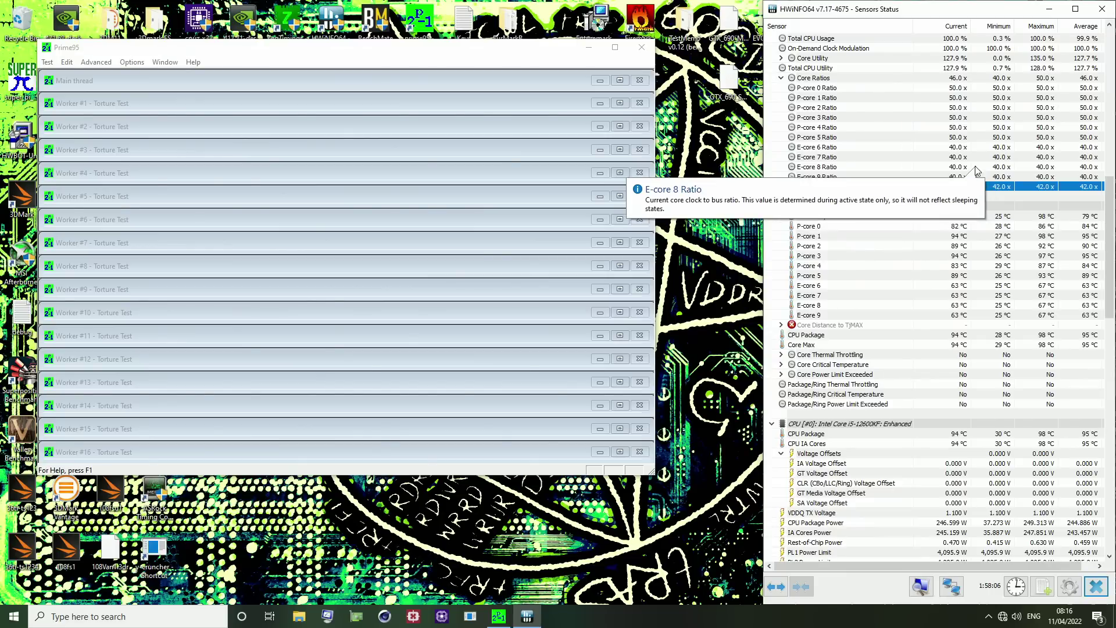
scroll(965, 229, up, 3)
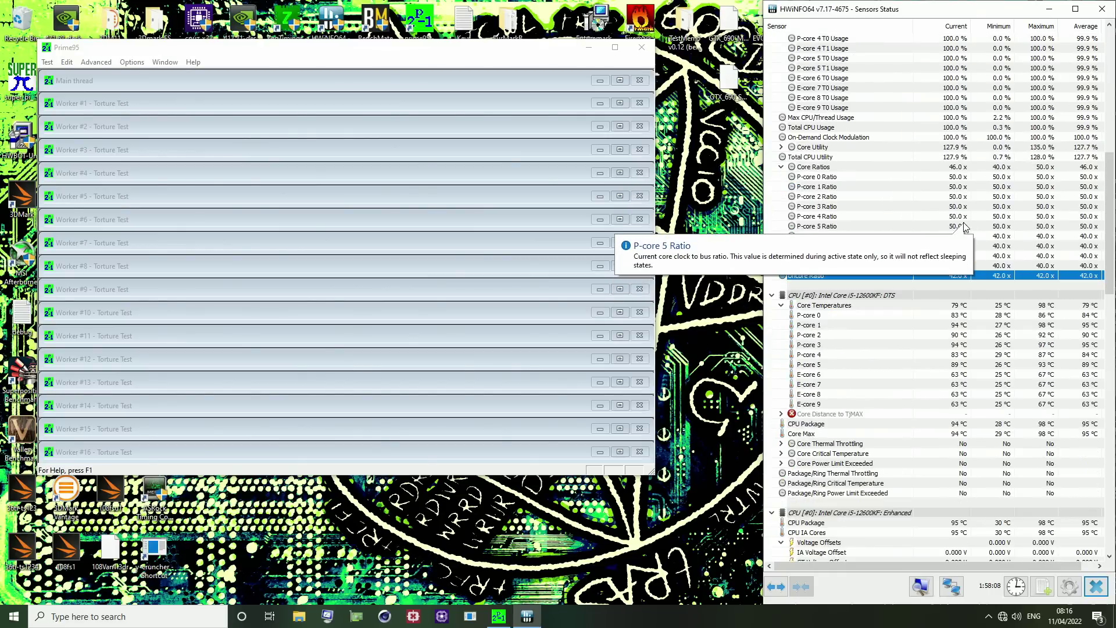
scroll(962, 349, down, 2)
scroll(959, 488, down, 1)
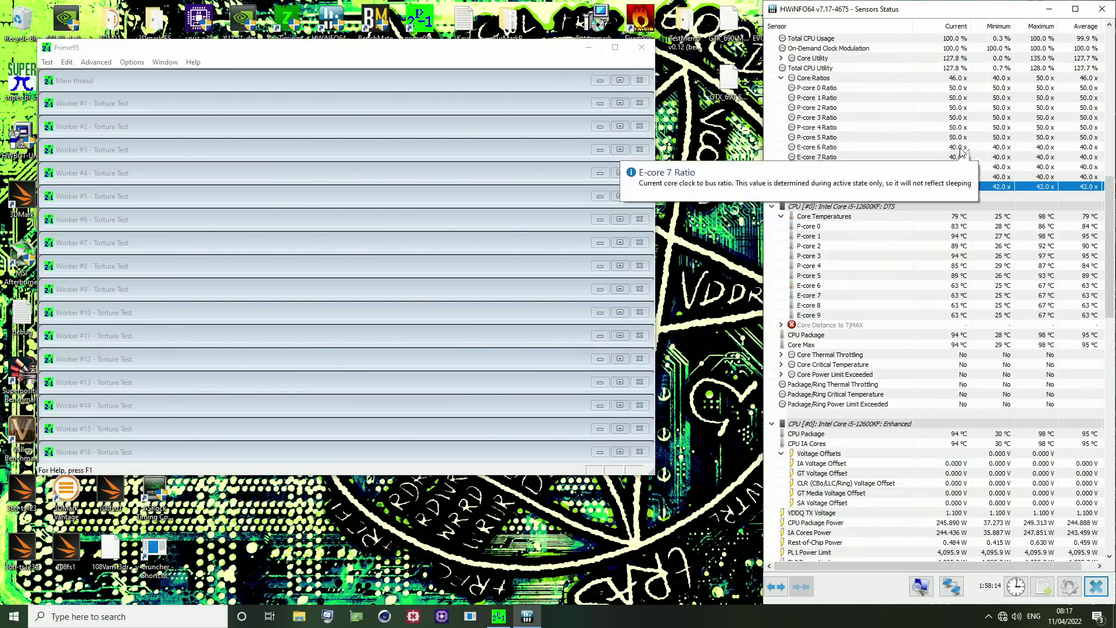
- Select the E-core 7, 8 and 9 temperature rows, holding at 63 °C
click(975, 296)
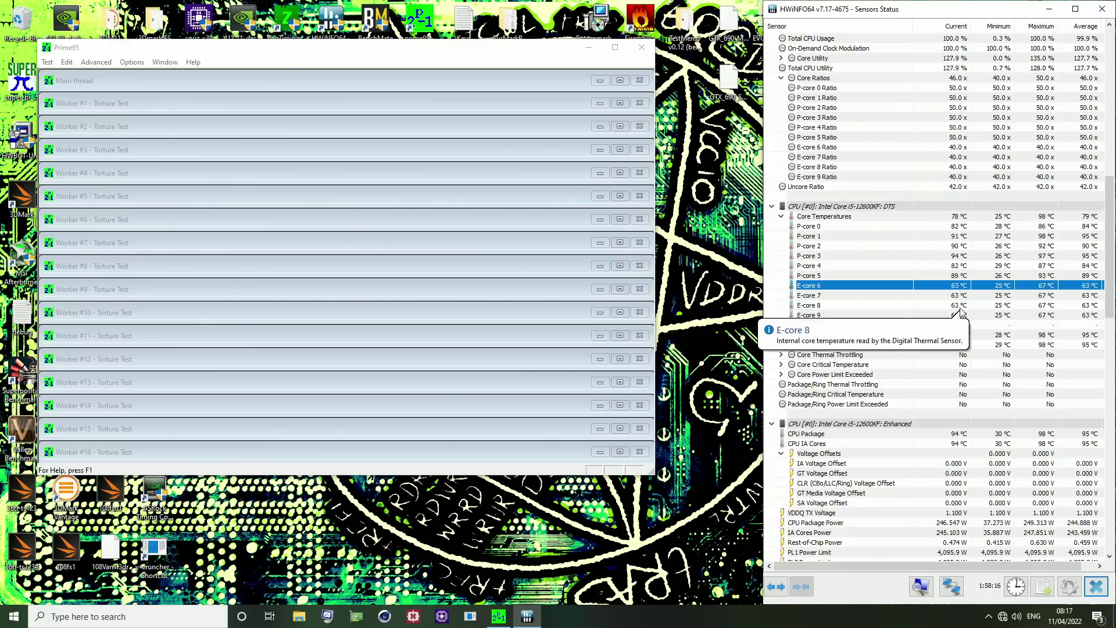
click(964, 307)
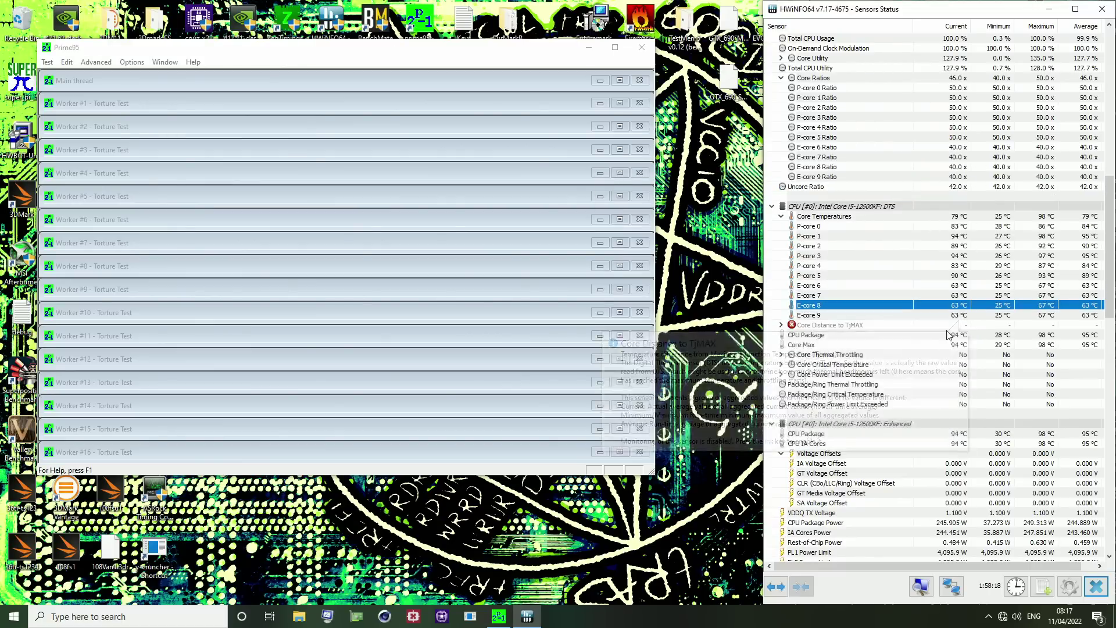
click(965, 315)
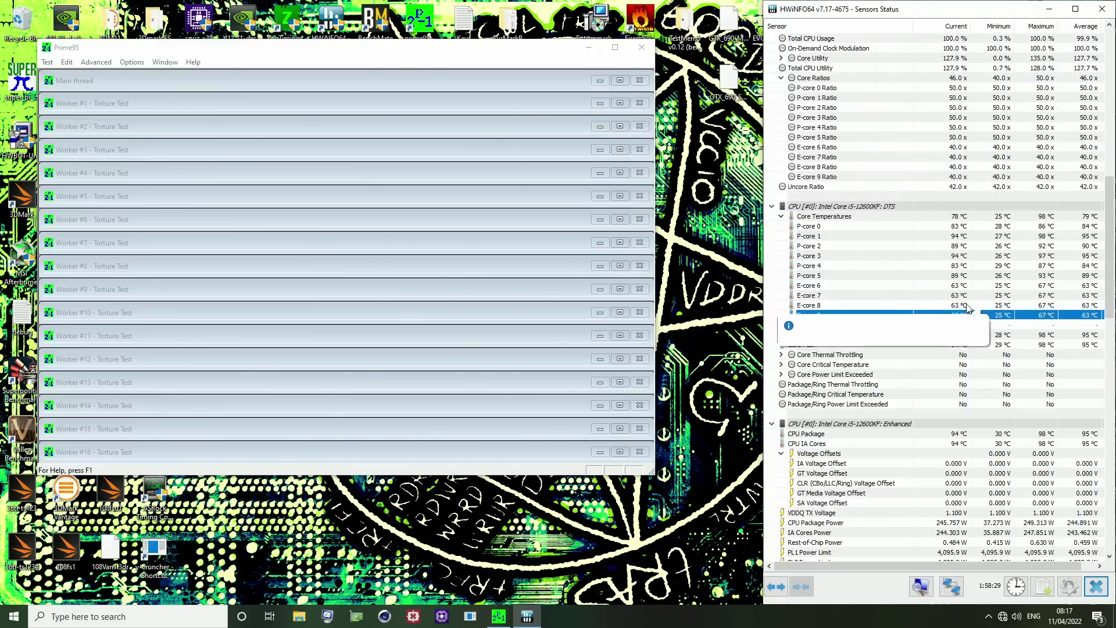
scroll(953, 320, down, 2)
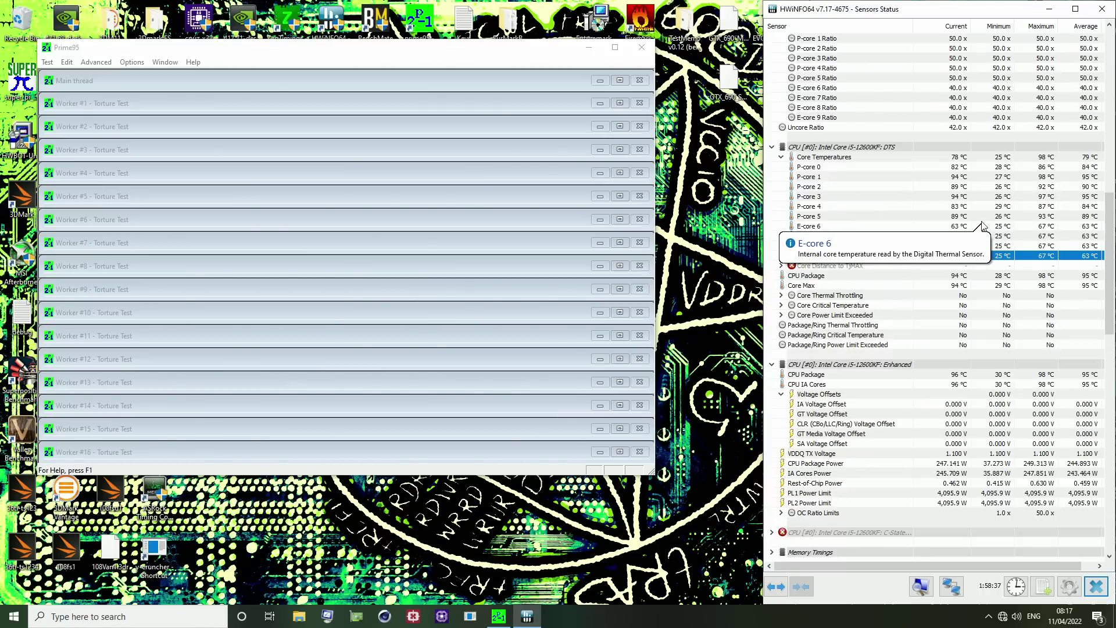
scroll(982, 225, down, 6)
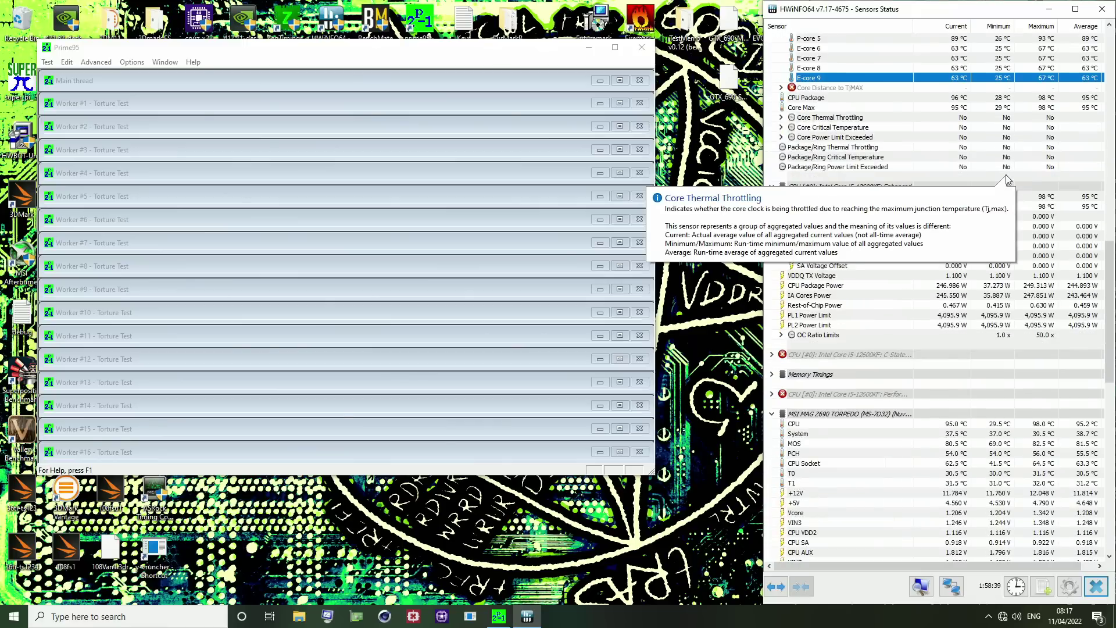
scroll(1007, 180, up, 7)
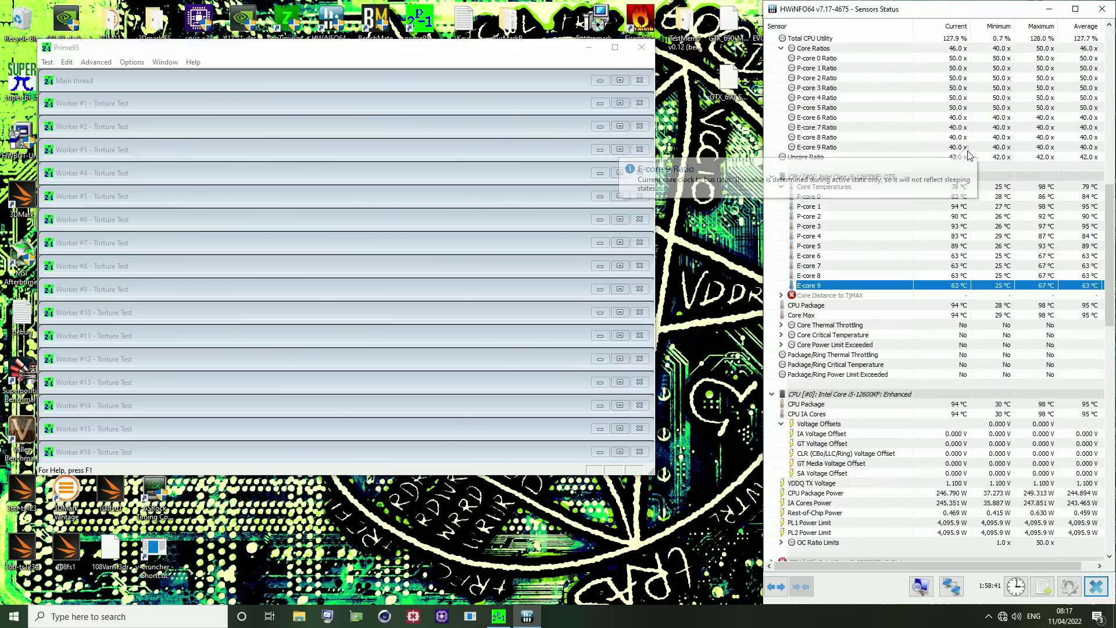
click(972, 166)
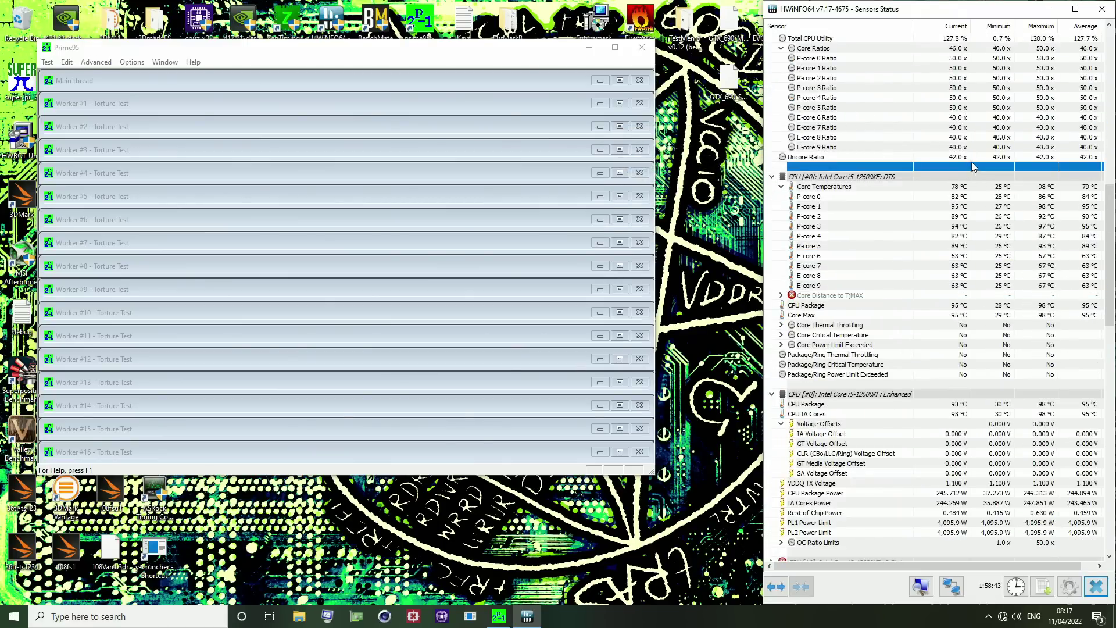
click(971, 157)
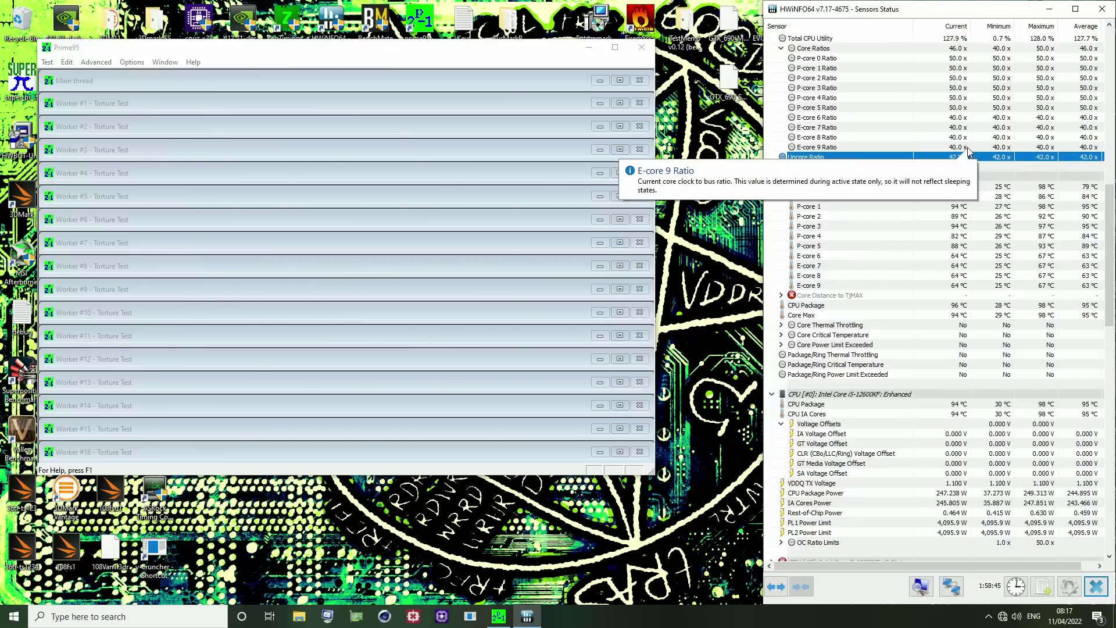
scroll(964, 158, down, 7)
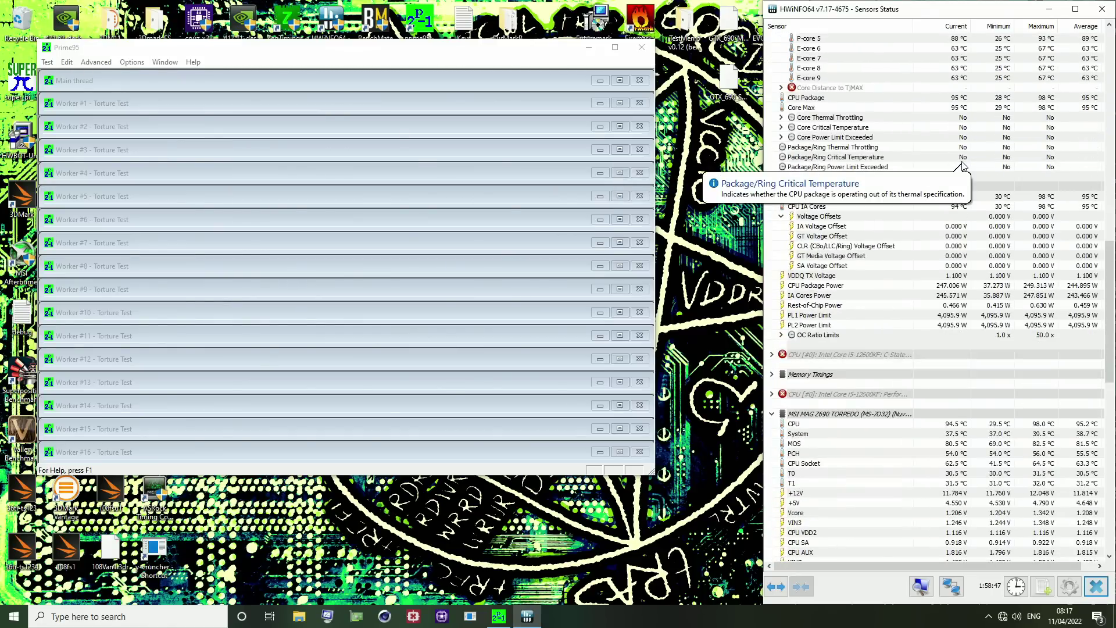
scroll(1017, 435, down, 3)
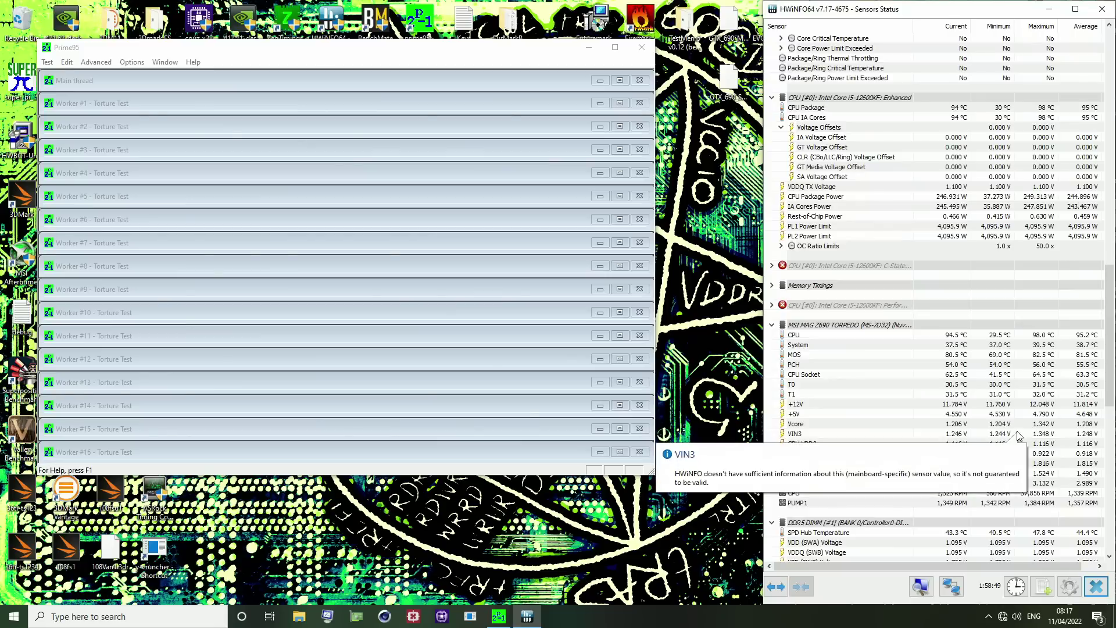
click(942, 426)
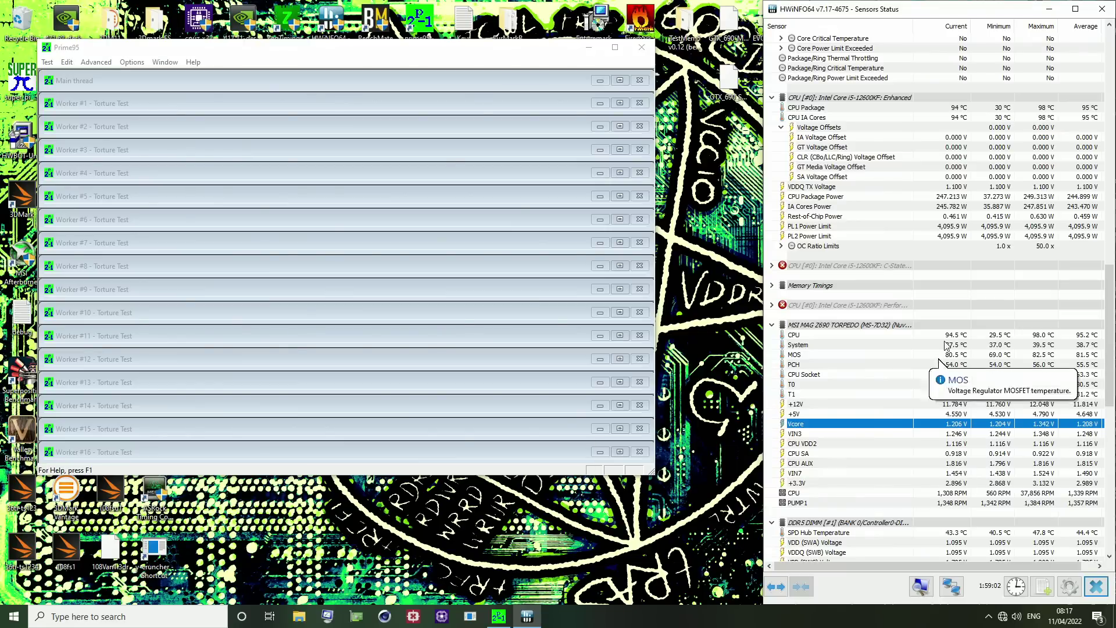
scroll(943, 327, up, 10)
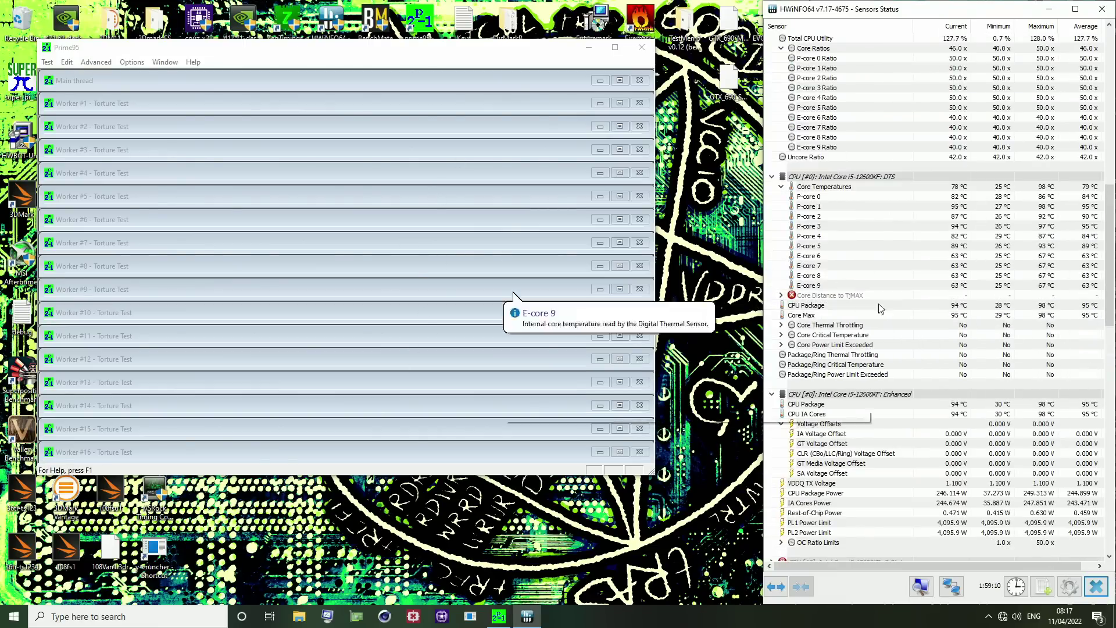
scroll(895, 266, down, 2)
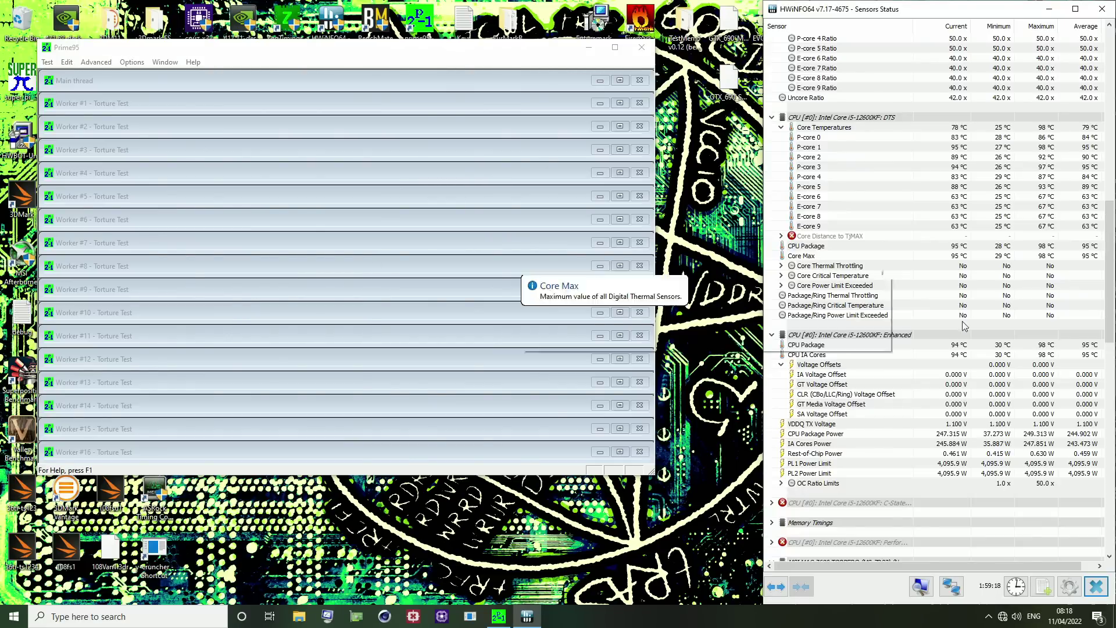
scroll(1068, 312, down, 8)
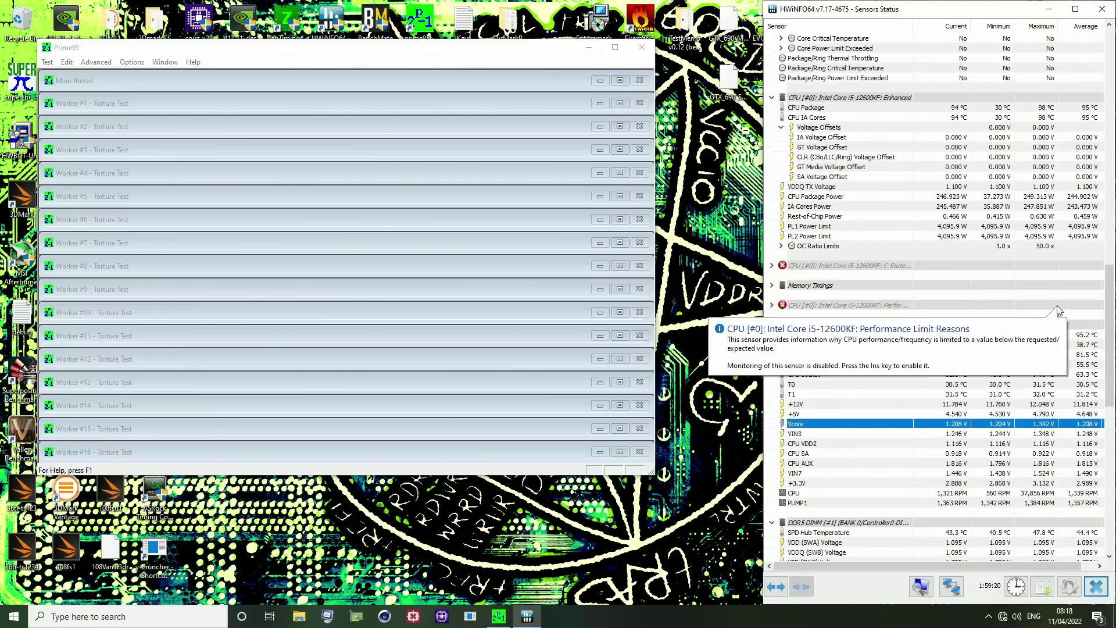
scroll(1023, 302, down, 1)
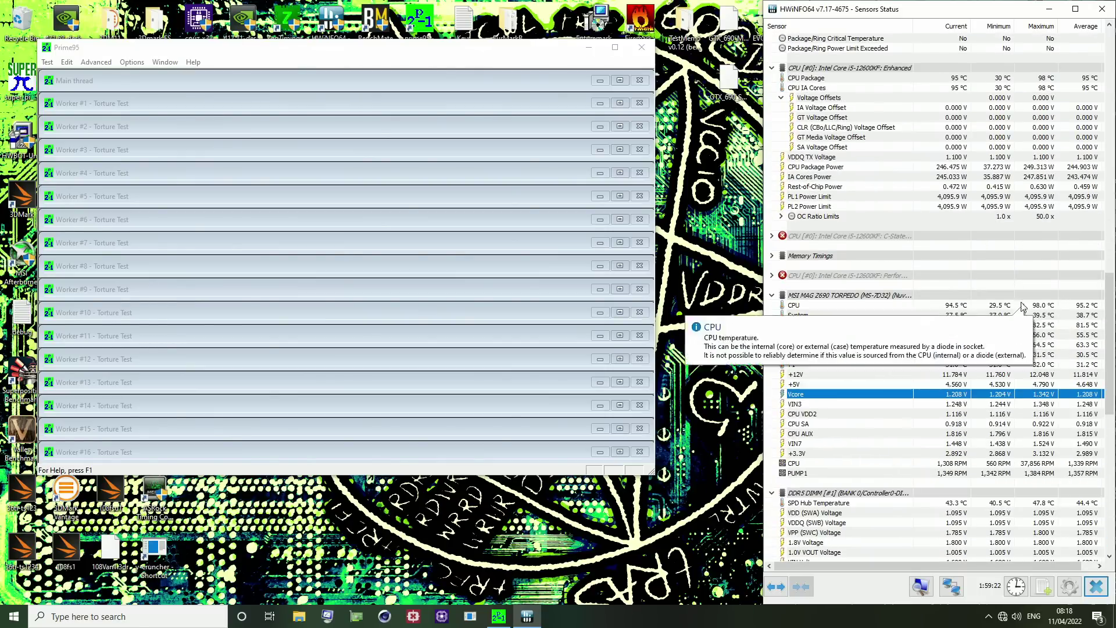
scroll(973, 347, up, 3)
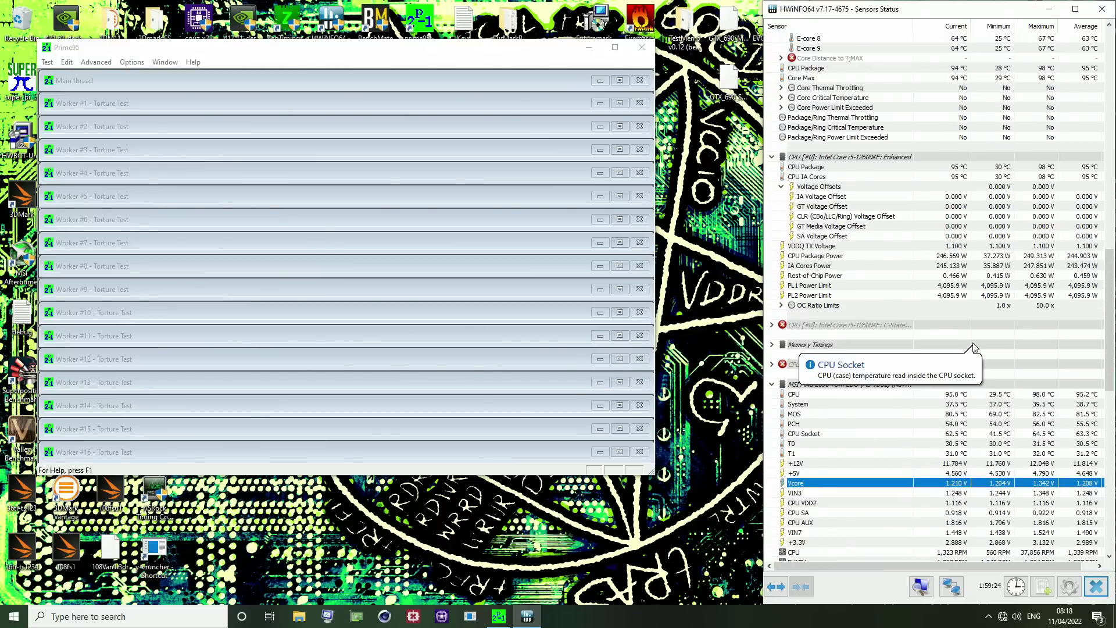
scroll(974, 347, up, 4)
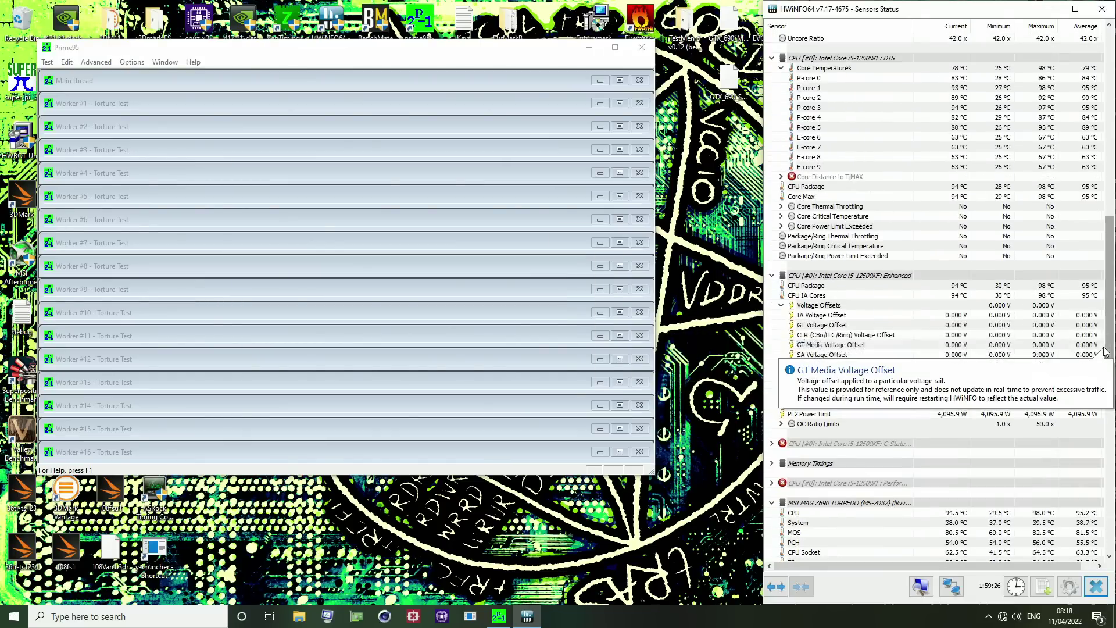
scroll(1104, 352, down, 7)
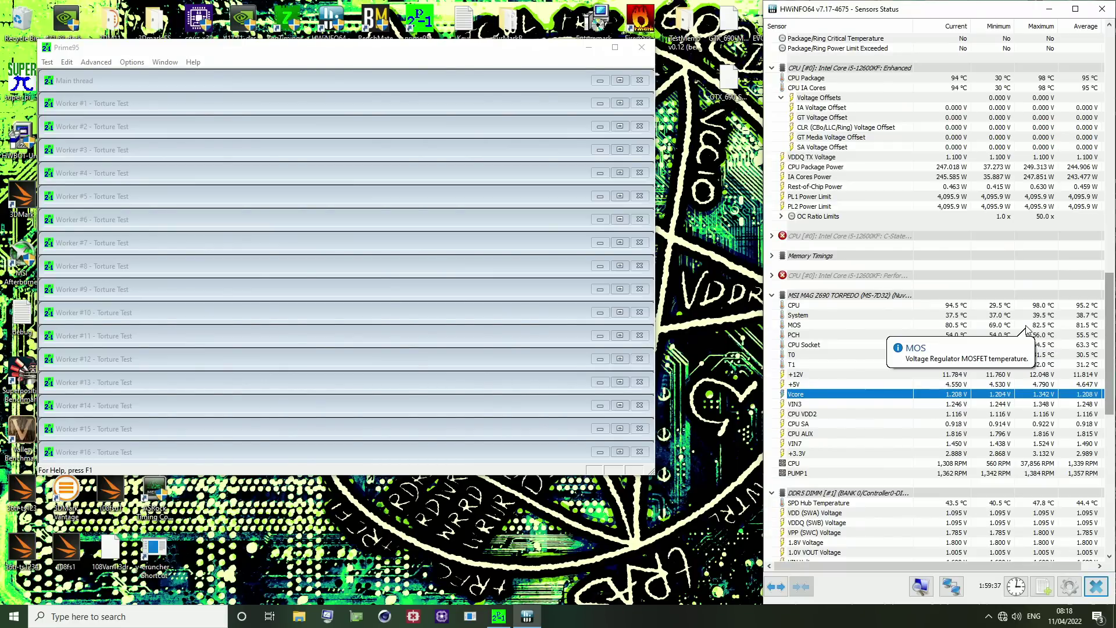
scroll(1035, 331, up, 2)
scroll(1046, 334, down, 3)
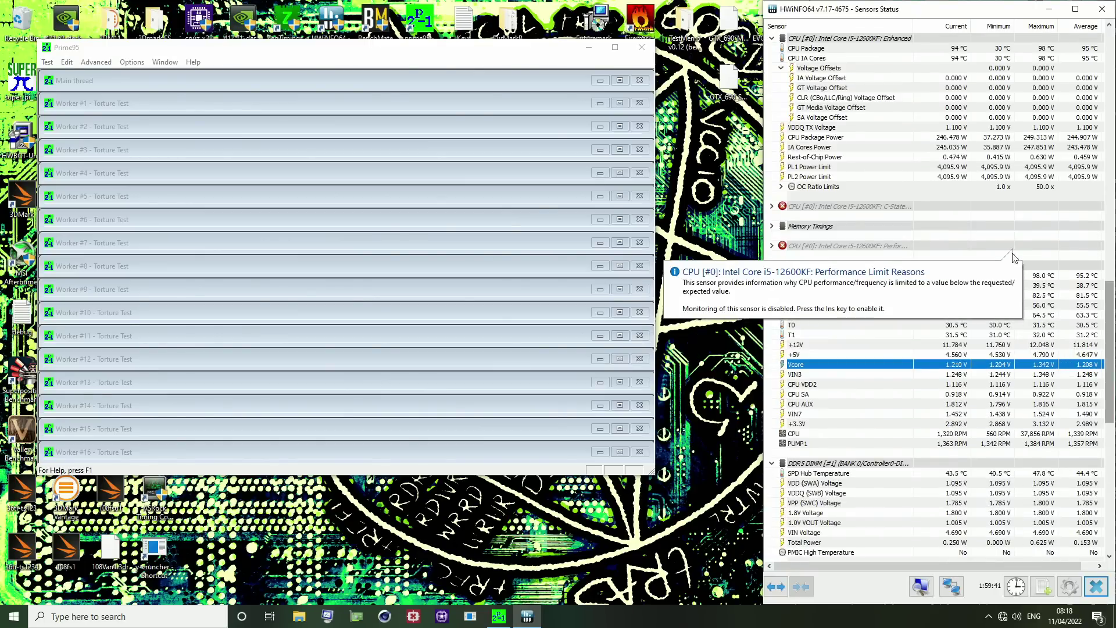
scroll(1011, 259, up, 5)
click(948, 445)
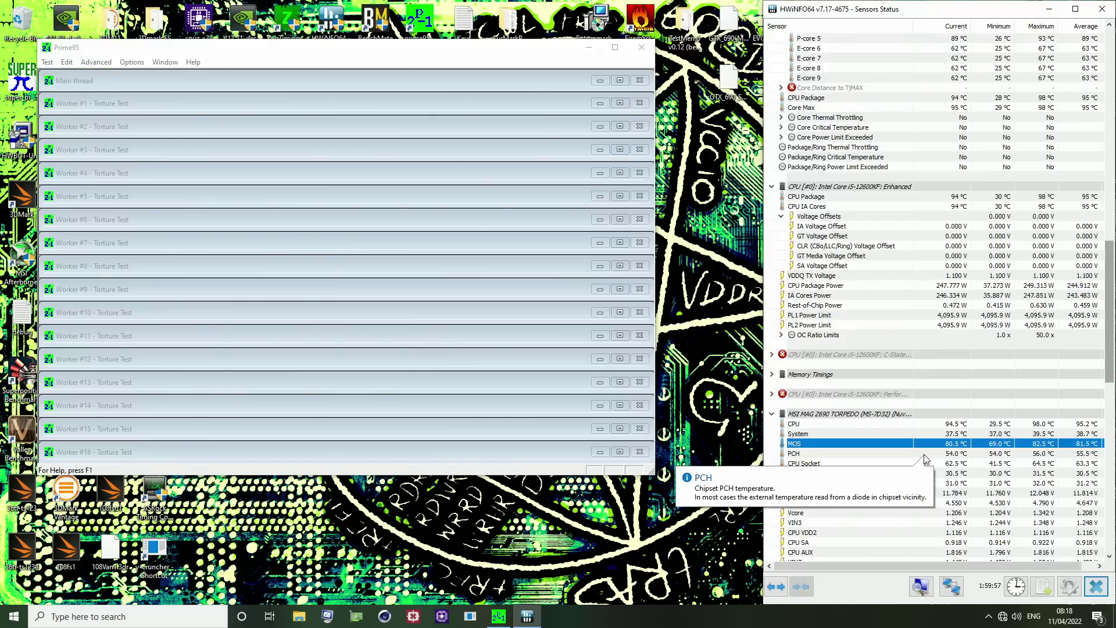
scroll(965, 278, down, 1)
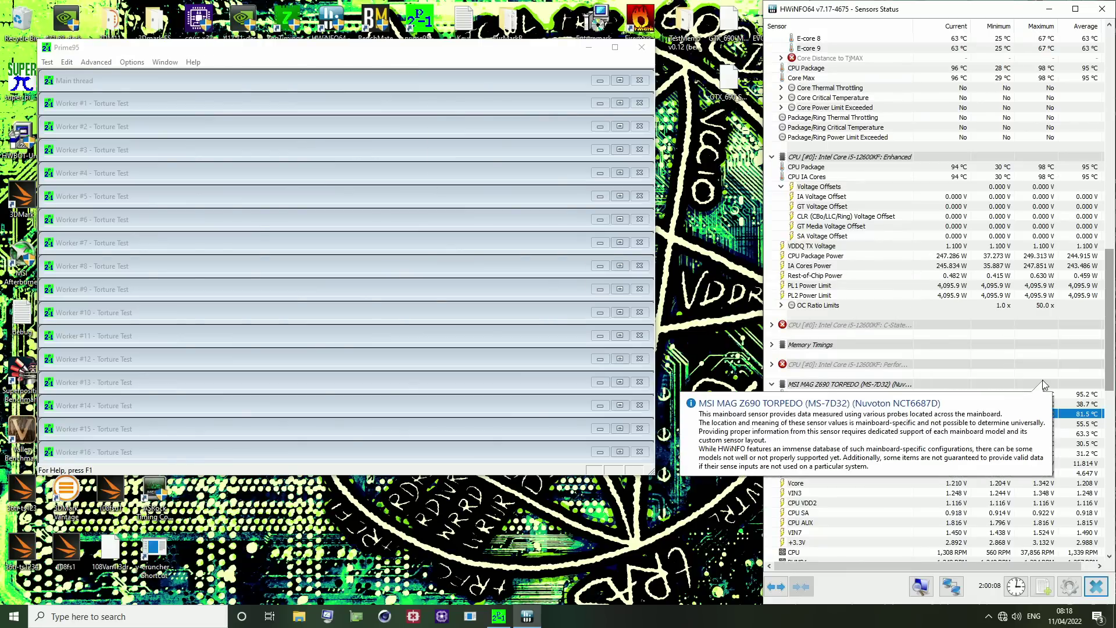
scroll(1042, 379, down, 3)
scroll(1042, 381, down, 2)
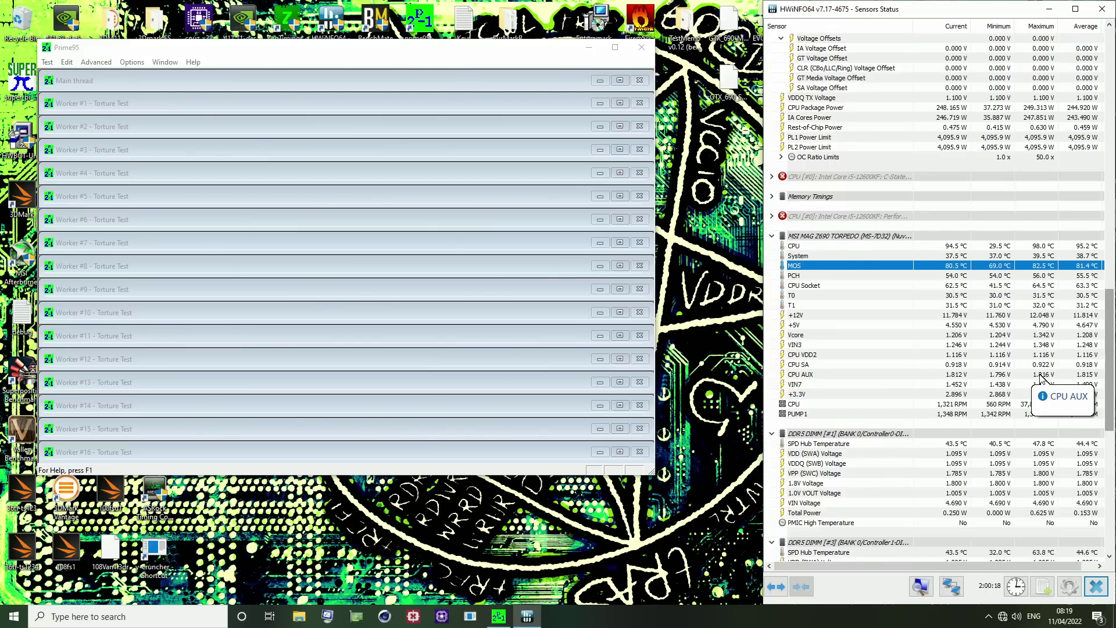
scroll(976, 279, down, 2)
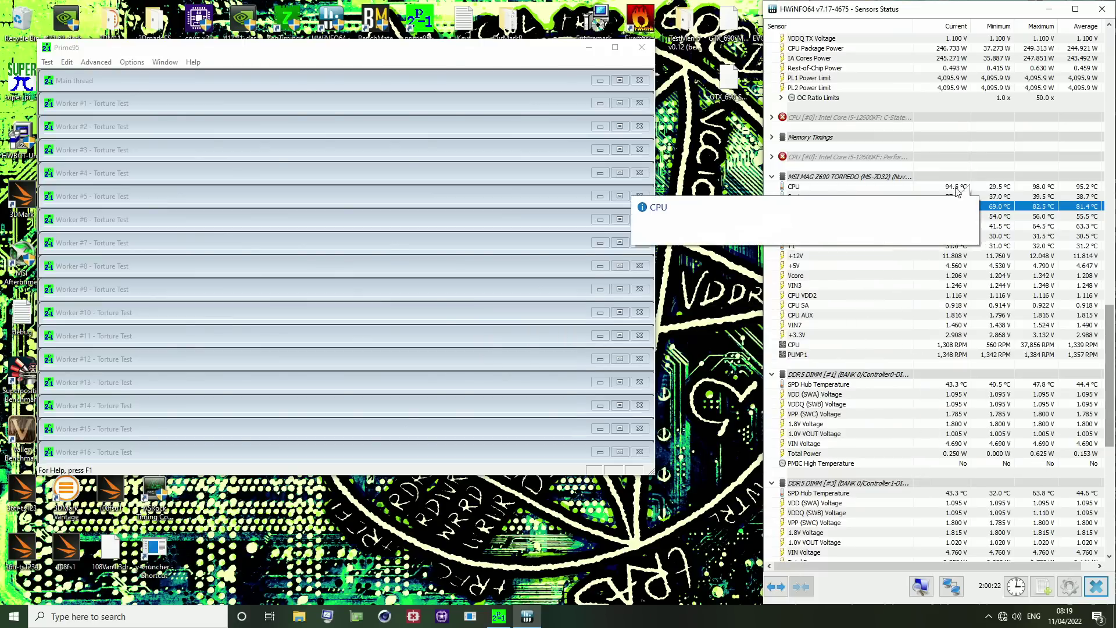
mouse_move(952, 209)
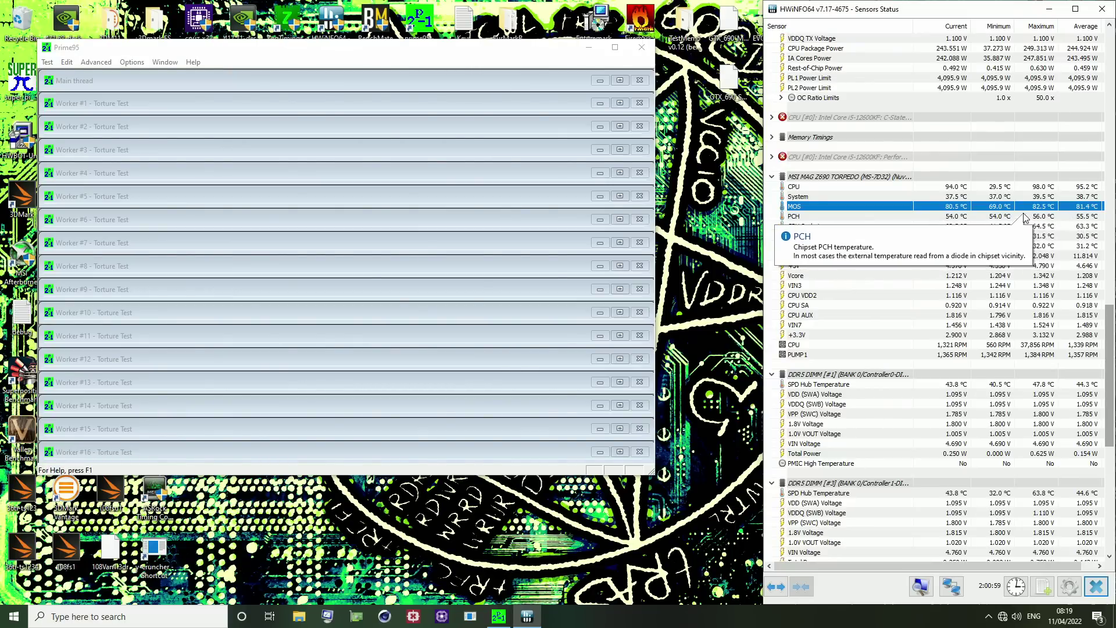
- Mark the Vcore and 80.5 °C MOS readings, then bring Prime95 to the front
click(895, 276)
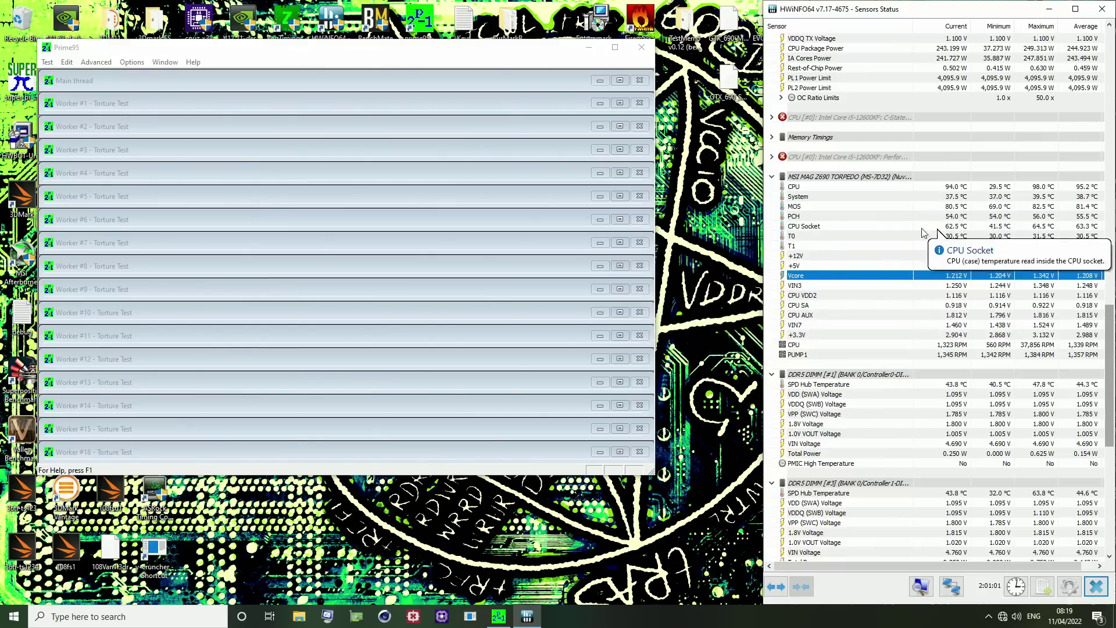
click(946, 208)
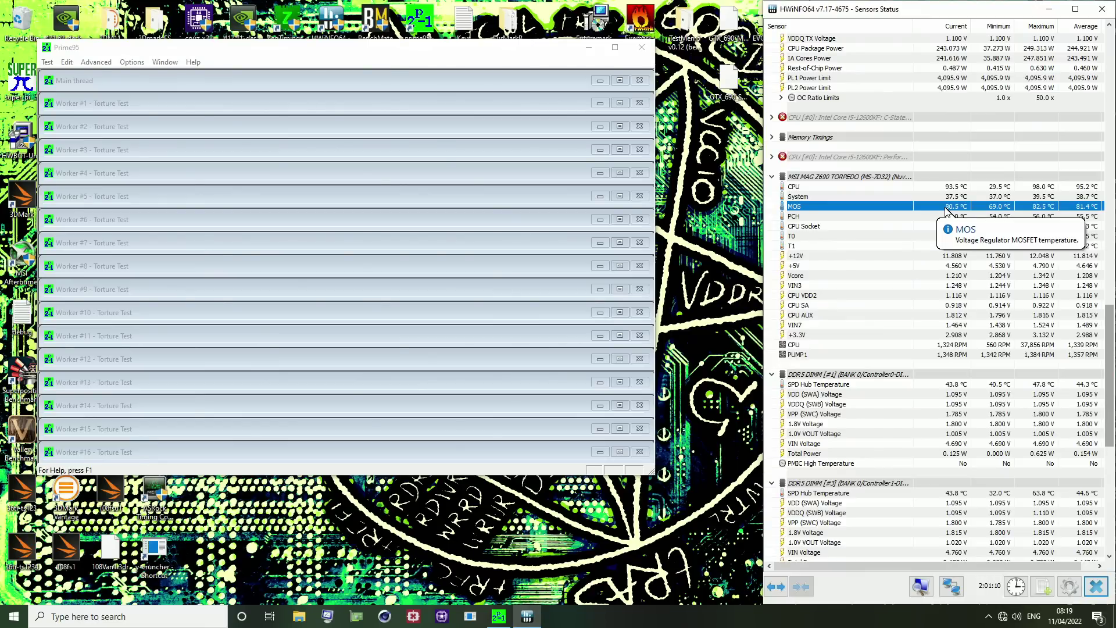
mouse_move(962, 225)
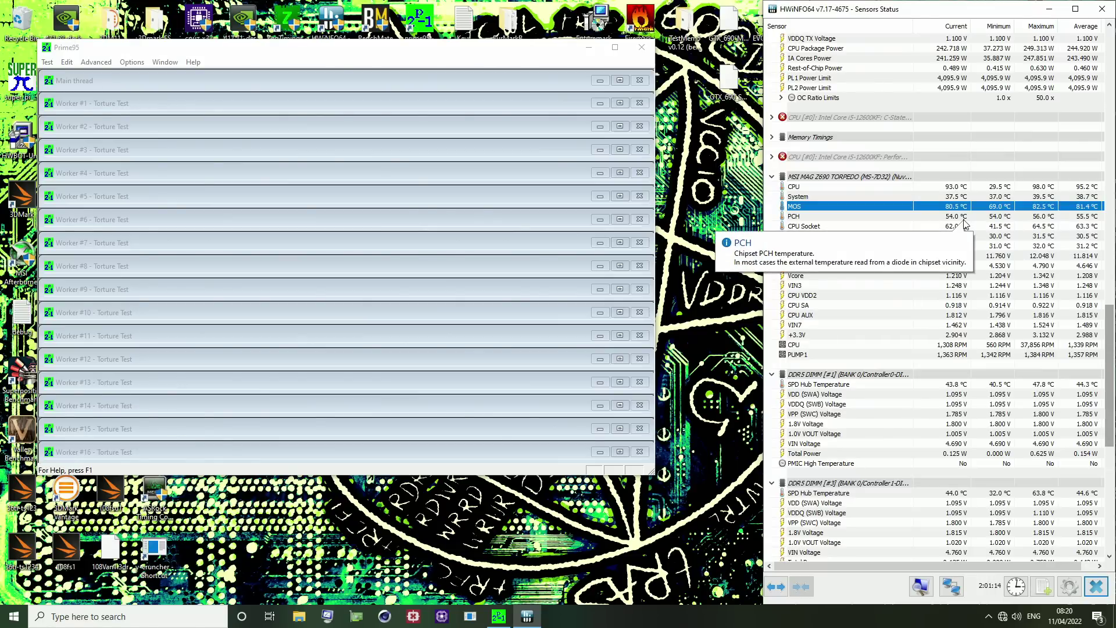
scroll(965, 223, up, 3)
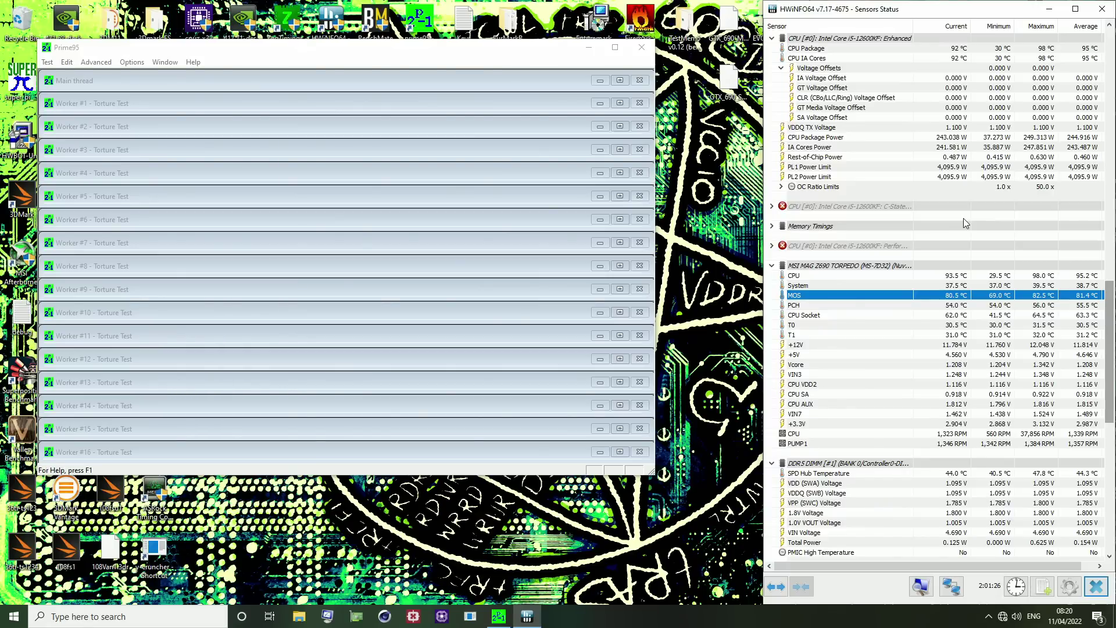
scroll(947, 260, down, 3)
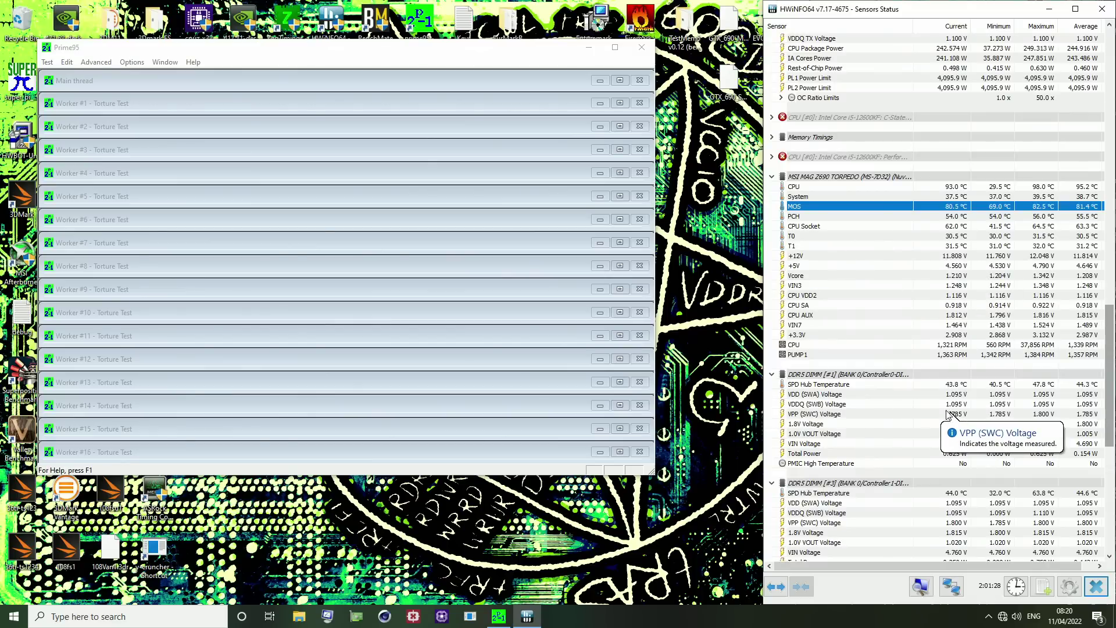
click(330, 84)
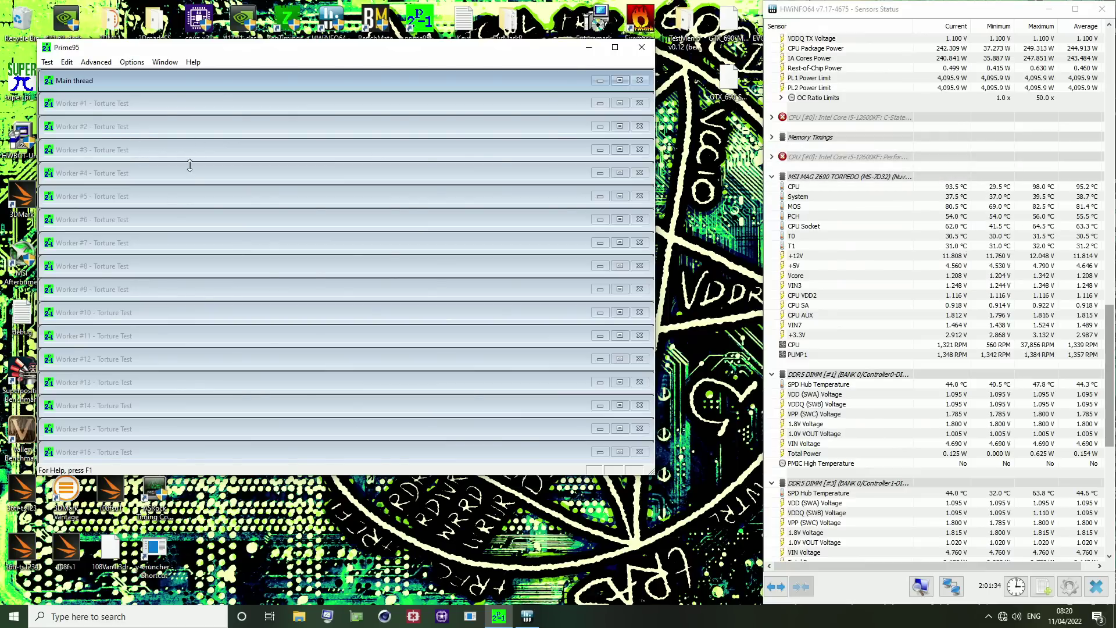
- Stop all Prime95 torture test workers and return to HWiNFO64's Vcore reading
key(ctrl+s)
click(379, 255)
click(952, 277)
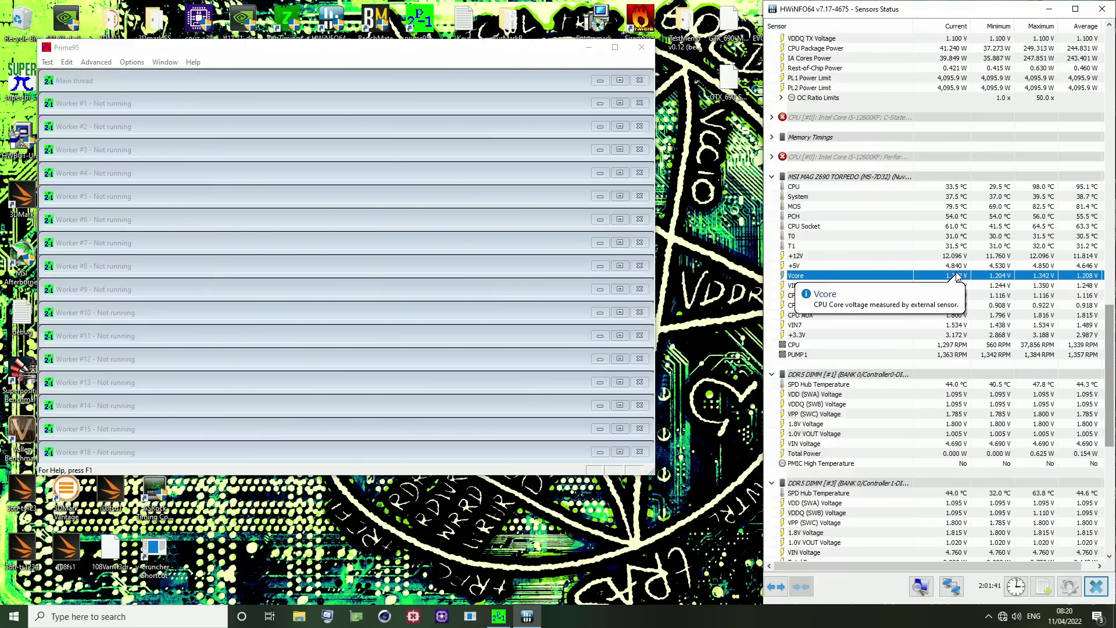
- Review idle voltages, temperatures, core clocks and the 2.3% total CPU usage in HWiNFO64
scroll(960, 308, up, 8)
scroll(960, 308, up, 7)
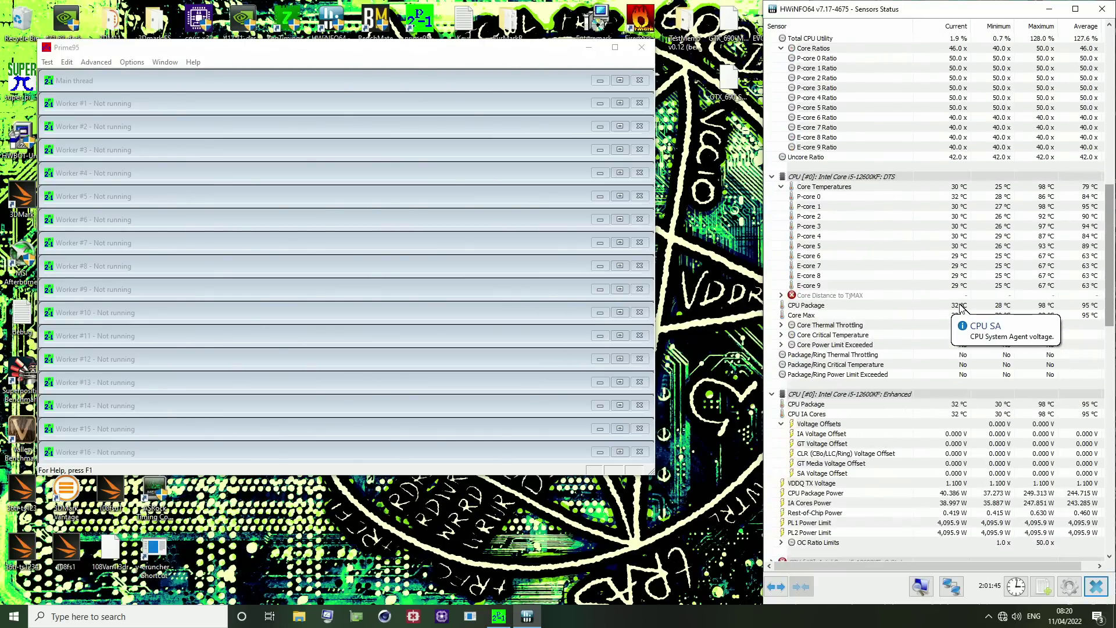
scroll(960, 308, up, 12)
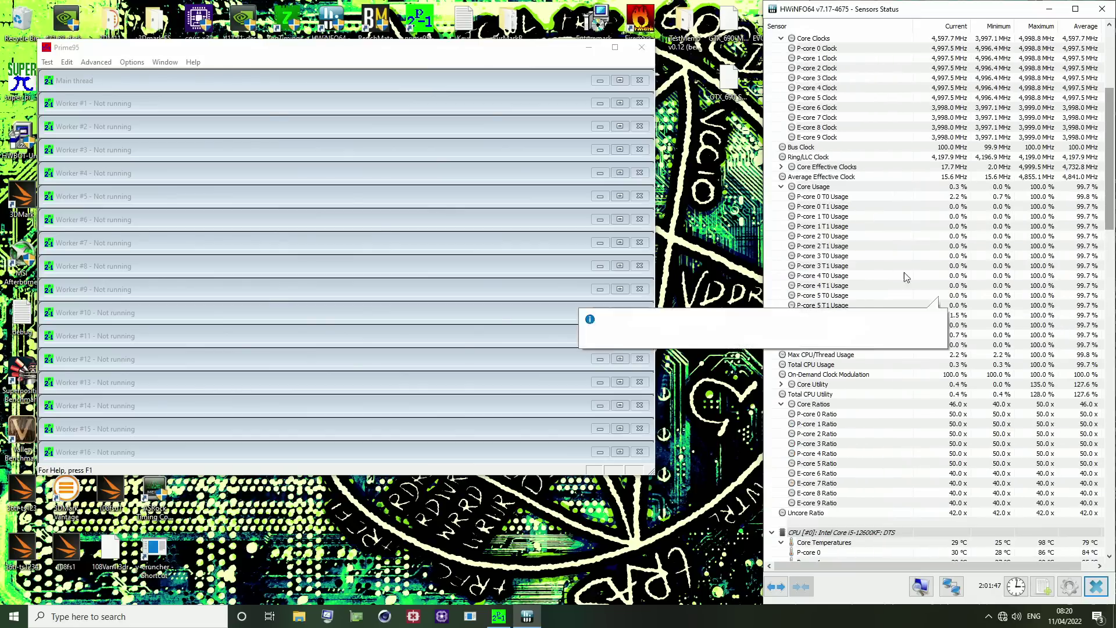
scroll(1059, 272, down, 7)
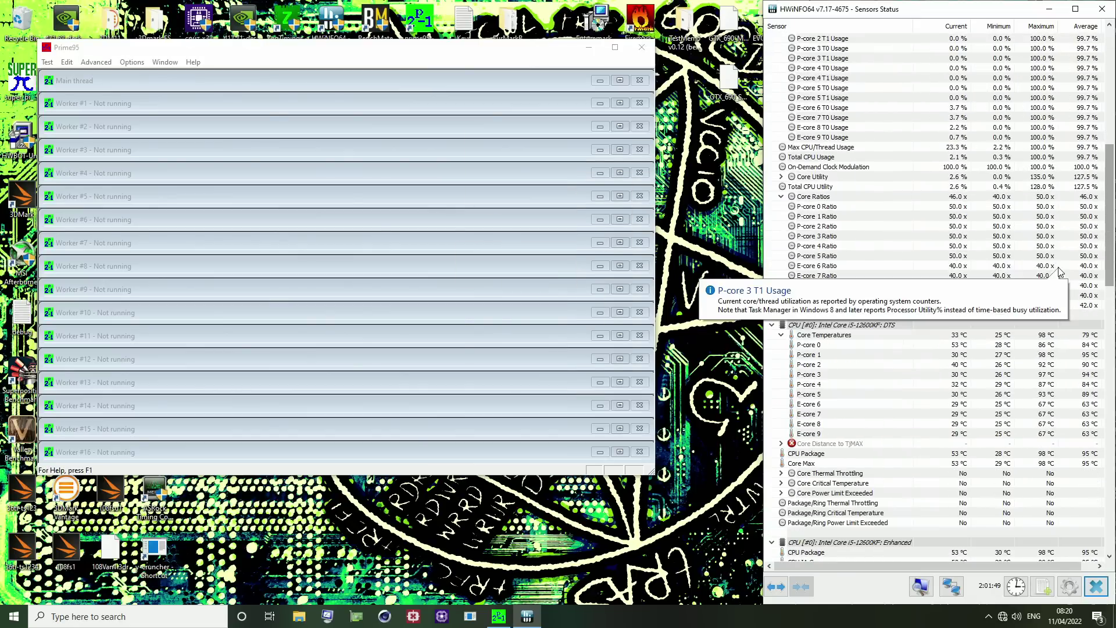
scroll(1003, 232, down, 8)
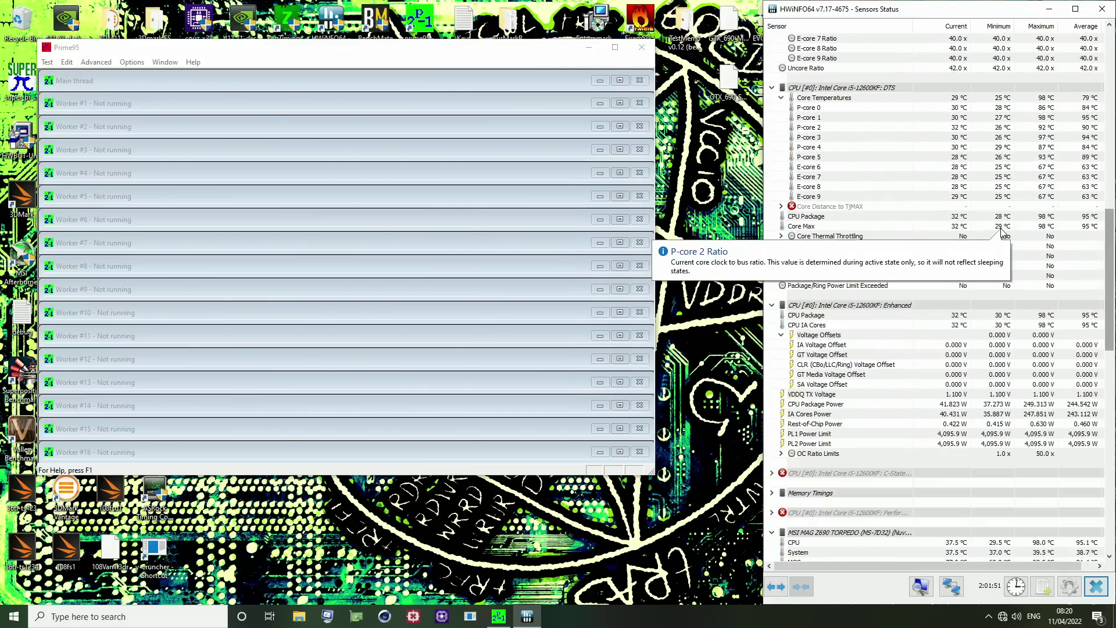
scroll(1000, 228, down, 12)
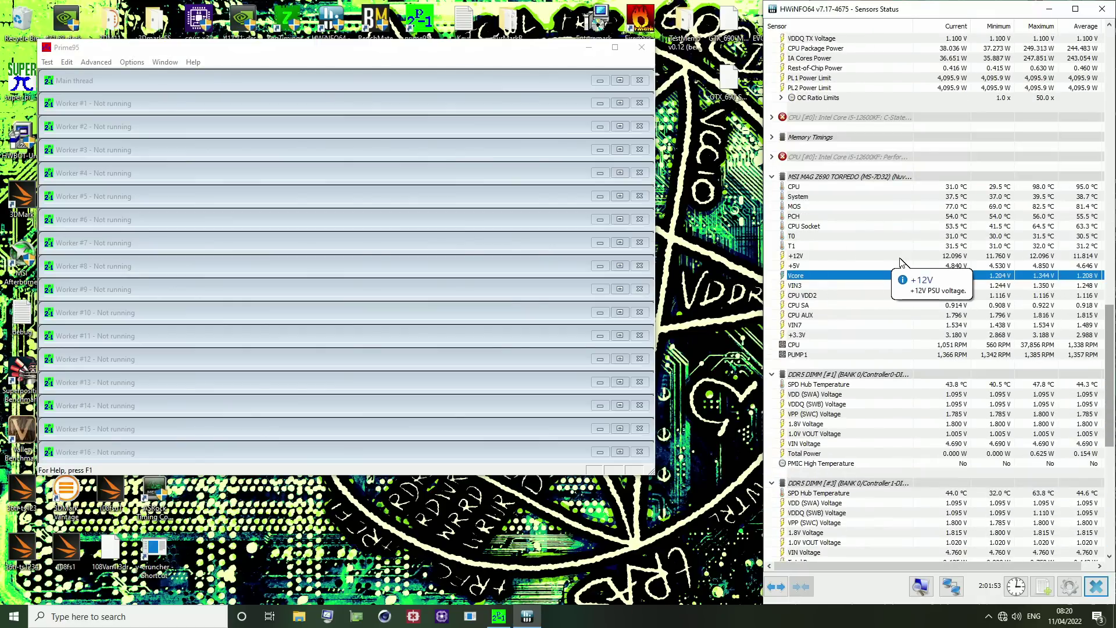
scroll(854, 262, down, 10)
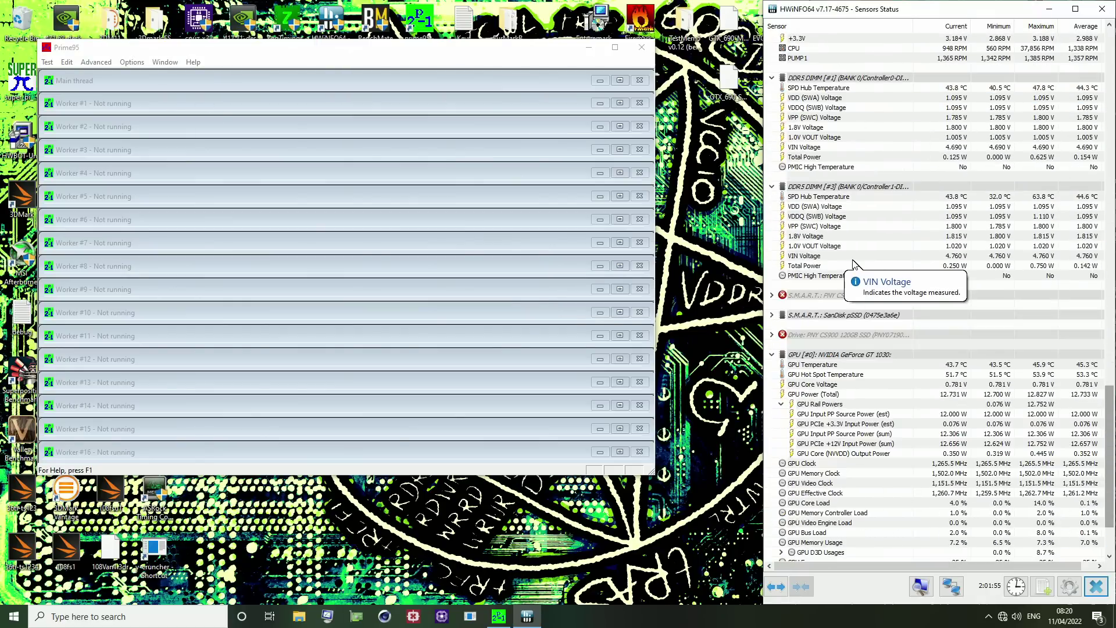
scroll(855, 263, down, 2)
scroll(883, 230, up, 5)
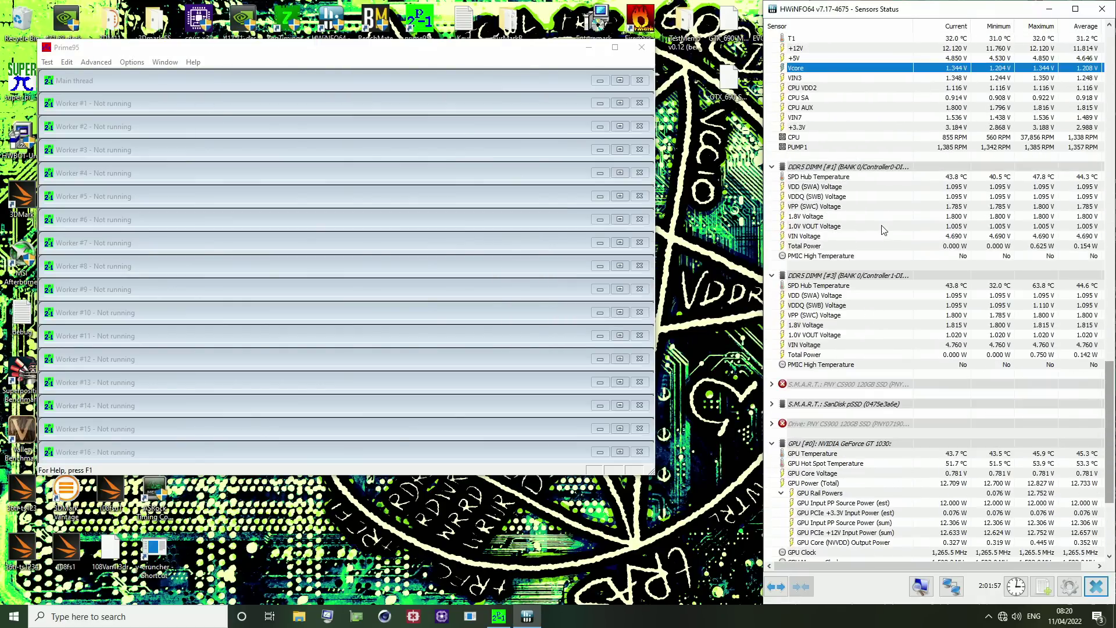
scroll(880, 228, up, 5)
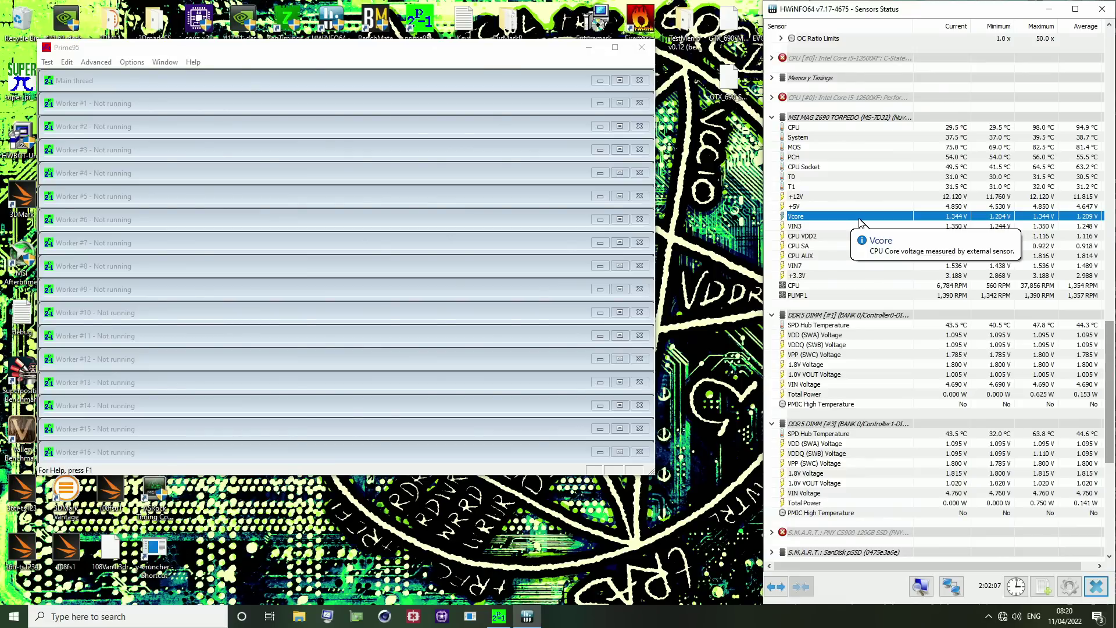
mouse_move(892, 118)
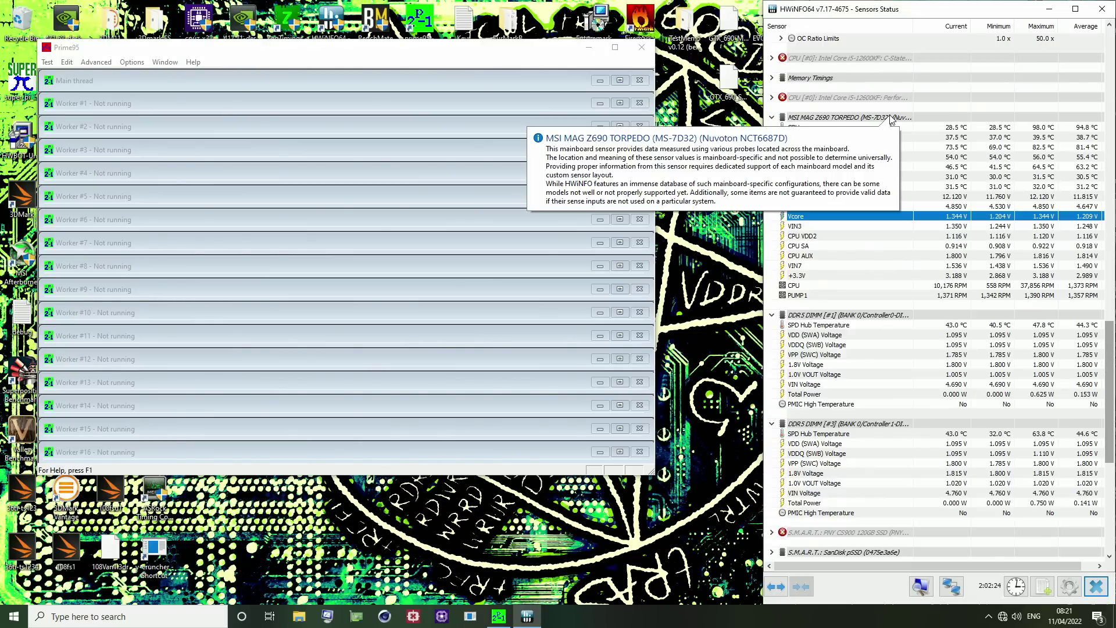
scroll(878, 261, up, 5)
scroll(877, 260, down, 1)
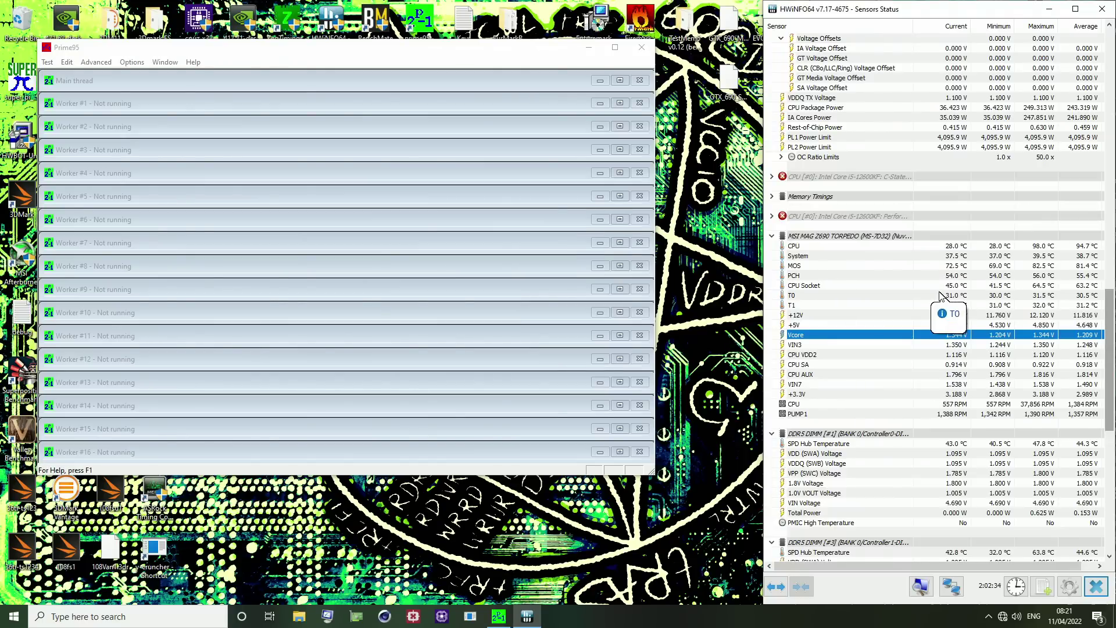
scroll(939, 290, up, 10)
scroll(940, 291, up, 15)
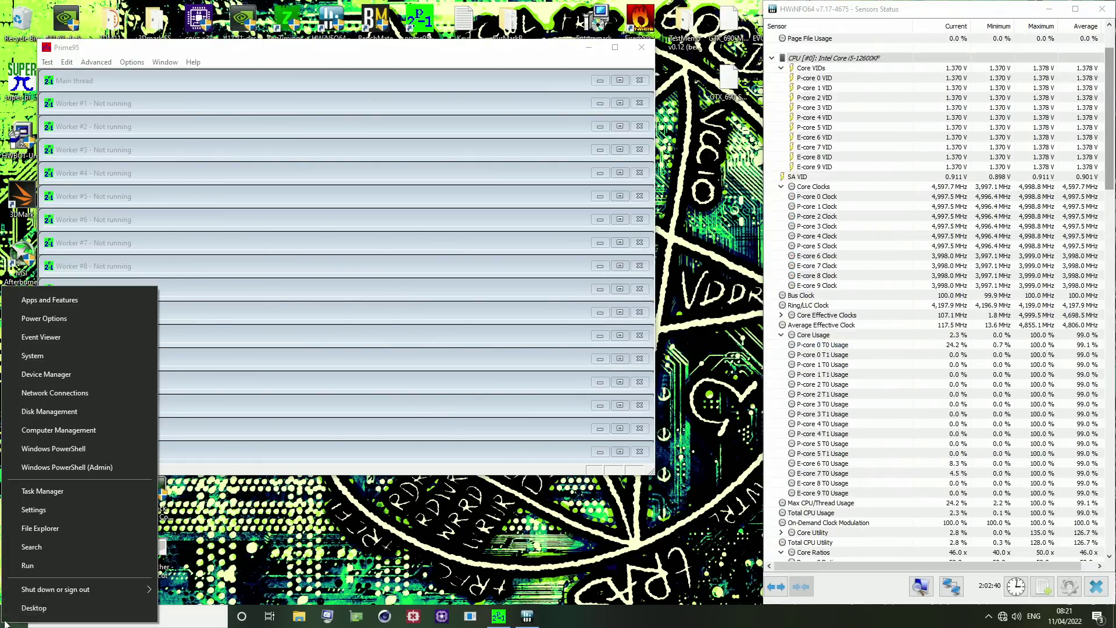
- Restart the PC from the Start menu's Shut down or sign out options
mouse_move(47, 595)
click(200, 588)
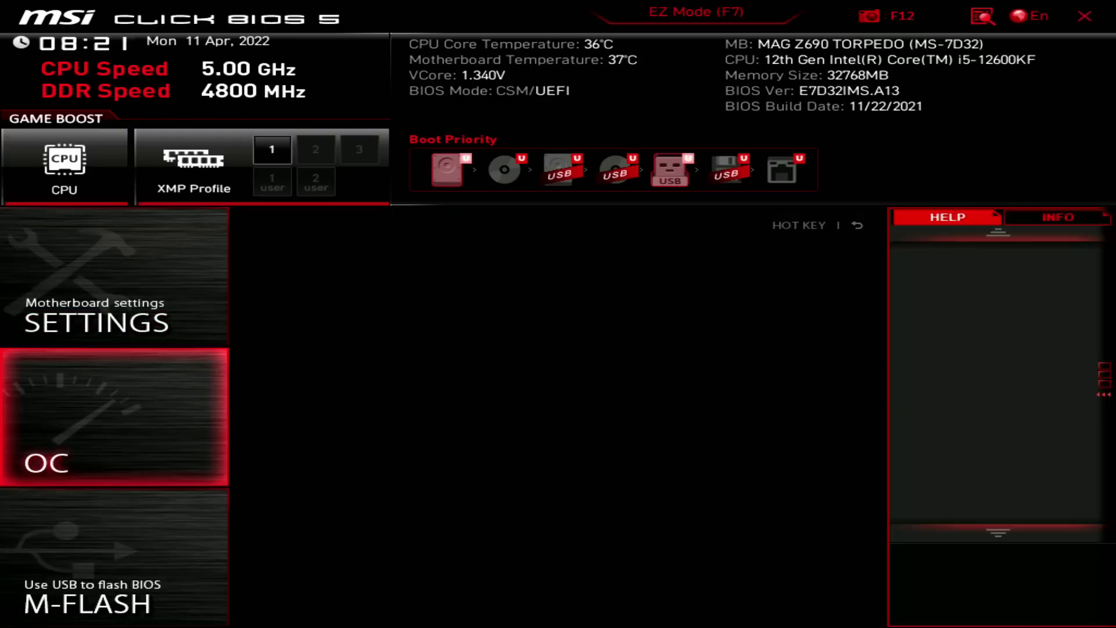
- Check the P-Core Ratio of 50, then set CPU Over Temperature Protection to Auto
key(Down)
key(Down)
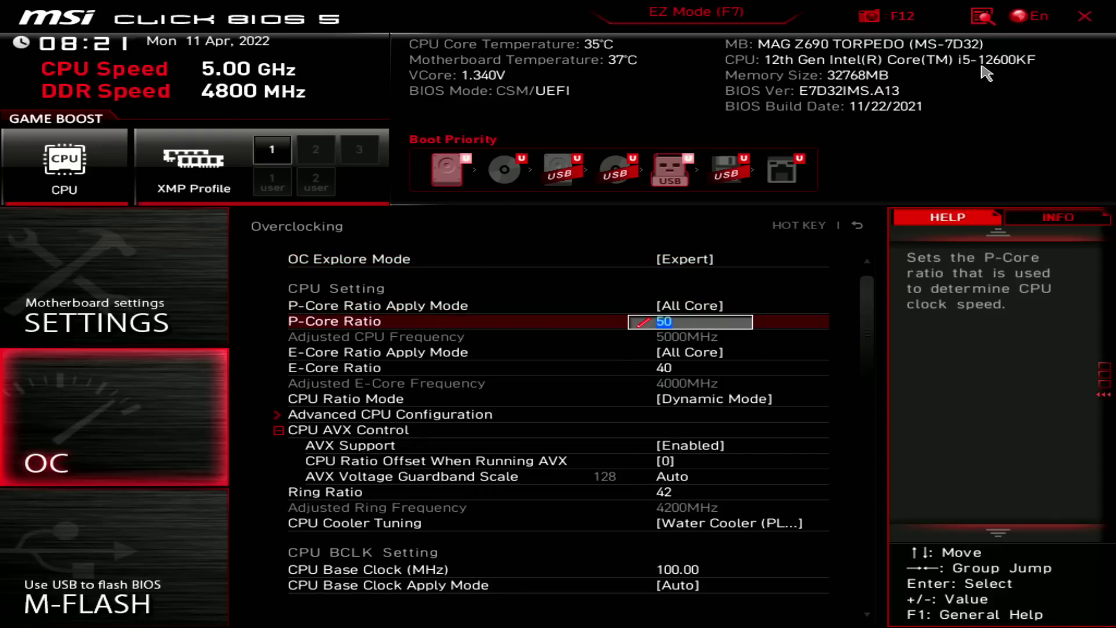
key(Down)
key(Down)
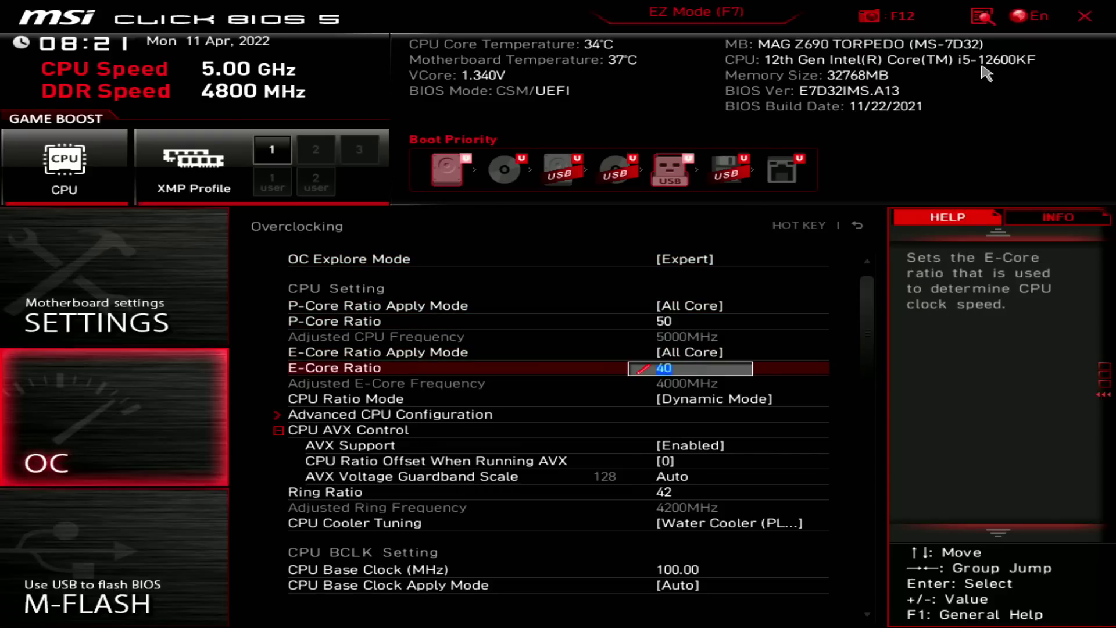
key(Down)
key(Down)
key(Return)
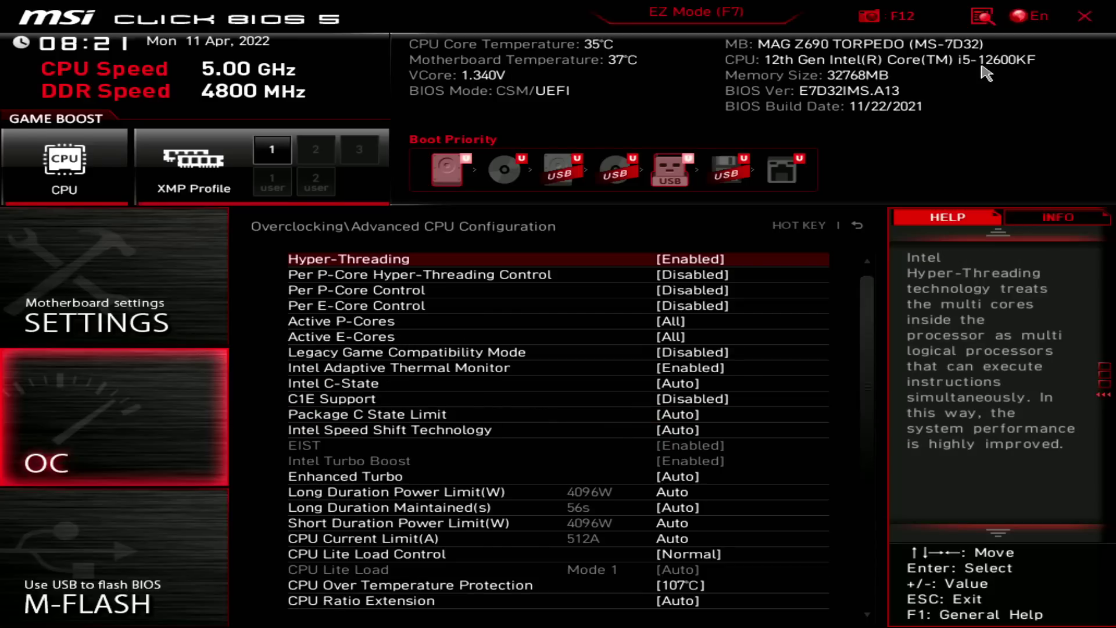
key(Down)
key(Down)
key(Down)
key(Down)
key(Down)
key(Down)
key(Down)
key(Down)
key(Down)
key(Down)
key(Down)
key(Down)
key(Down)
key(Down)
key(Down)
key(Down)
key(Down)
key(Down)
key(Down)
key(Down)
key(Down)
key(Up)
key(Up)
key(Up)
key(Up)
key(Return)
key(Up)
key(Up)
key(Up)
key(Up)
key(Up)
key(Up)
key(Up)
key(Up)
key(Up)
key(Up)
key(Up)
key(Up)
key(Up)
key(Up)
key(Up)
key(Up)
key(Up)
key(Up)
key(Return)
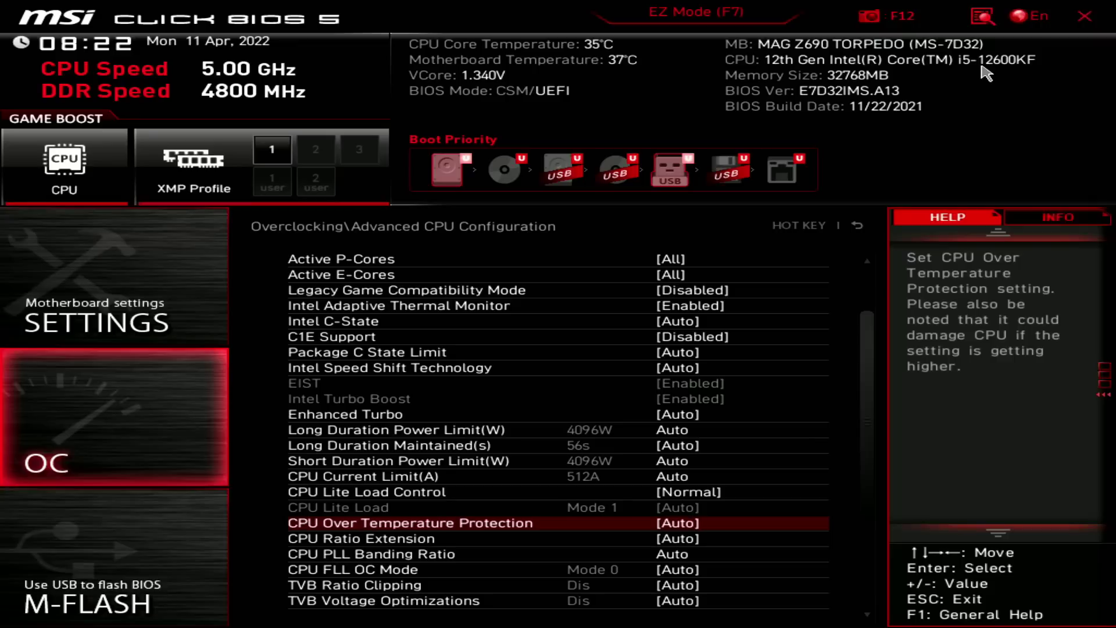
- Review the Long Duration, current and short duration power limits, keeping Long Duration at Auto
key(Down)
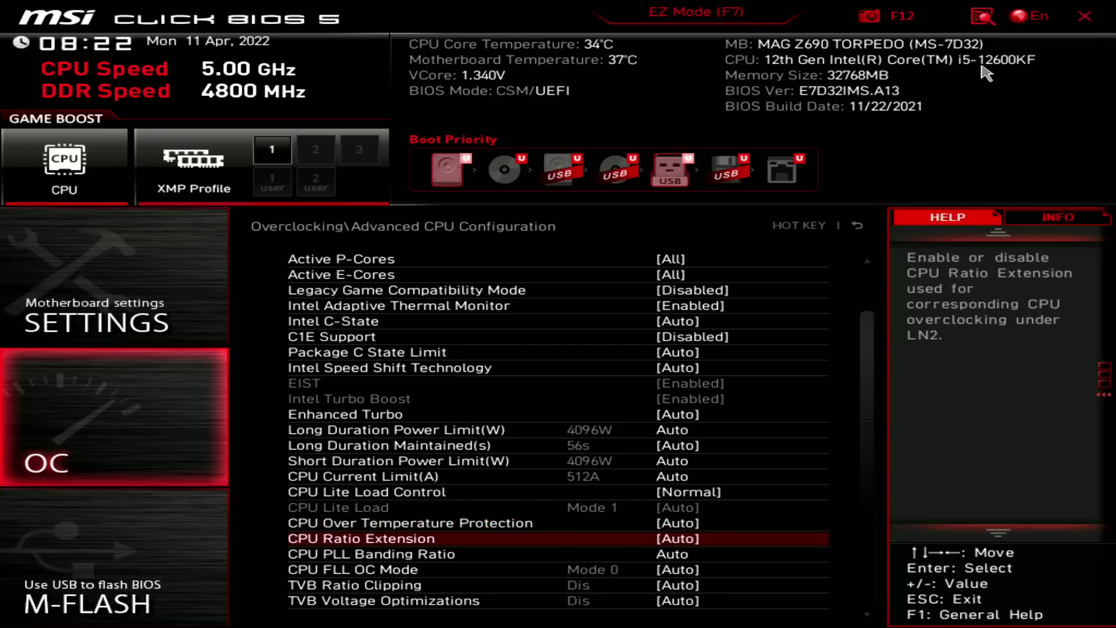
key(Down)
key(Page_Up)
key(Up)
key(Up)
key(Down)
key(Down)
key(Down)
key(Down)
key(Down)
key(Down)
key(Down)
key(Down)
key(Down)
key(Down)
key(Down)
key(Down)
key(Down)
key(Up)
key(Up)
key(Return)
key(Escape)
key(Up)
key(Up)
key(Up)
key(Up)
key(Up)
key(Up)
key(Up)
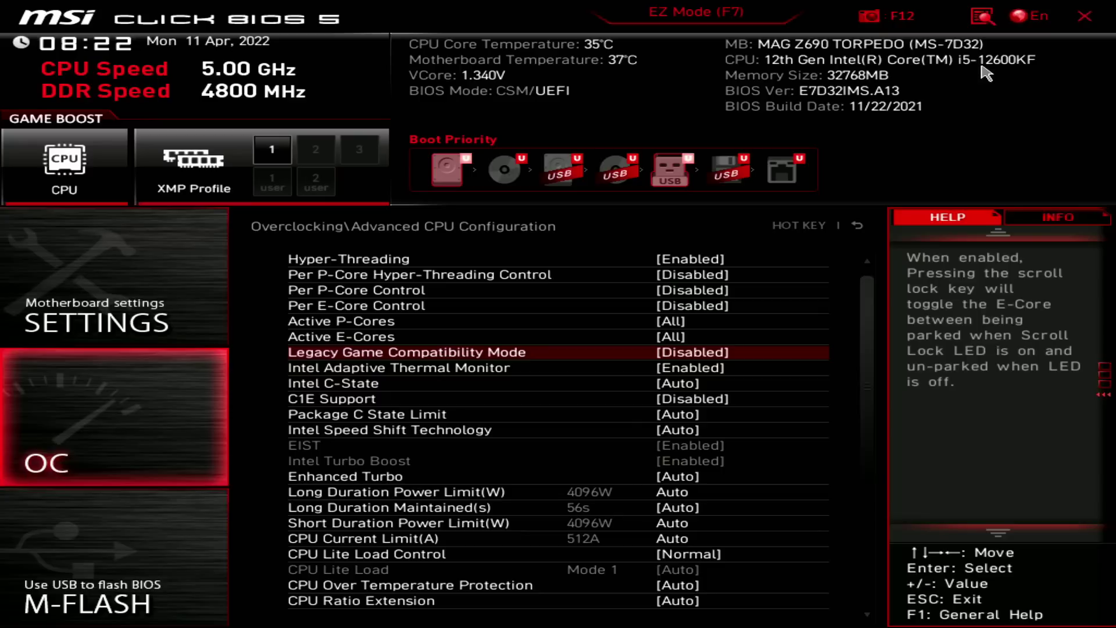
key(Page_Up)
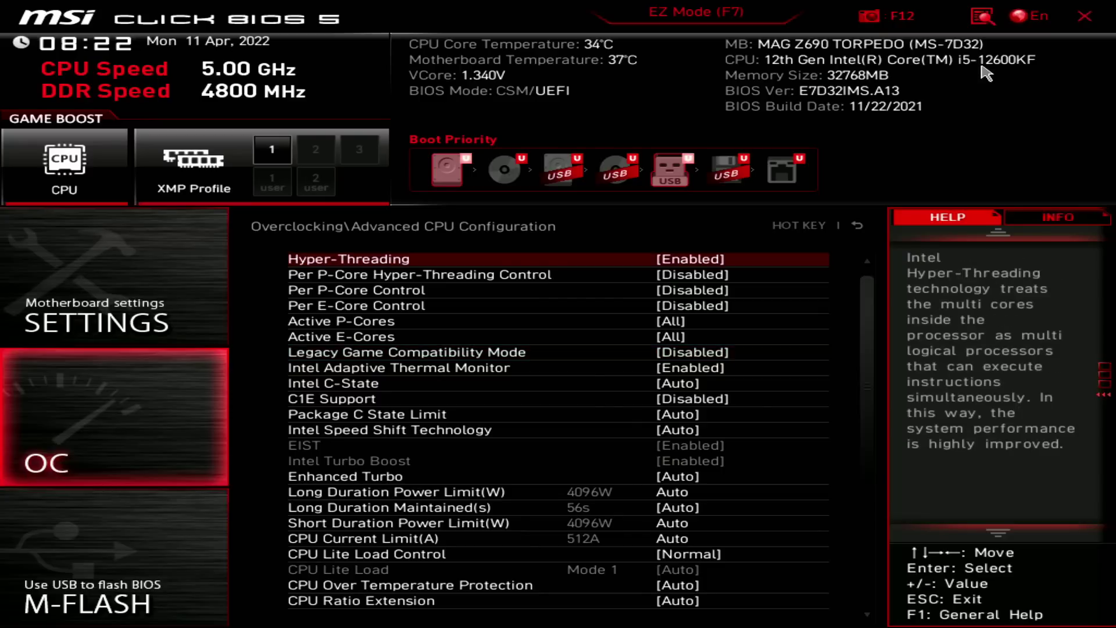
key(Down)
key(Down)
key(Down)
key(Down)
key(Down)
key(Down)
key(Down)
key(Down)
key(Down)
key(Down)
key(Down)
key(Down)
key(Down)
key(Down)
key(Down)
key(Down)
key(Return)
key(Escape)
key(Up)
key(Return)
key(Escape)
key(Escape)
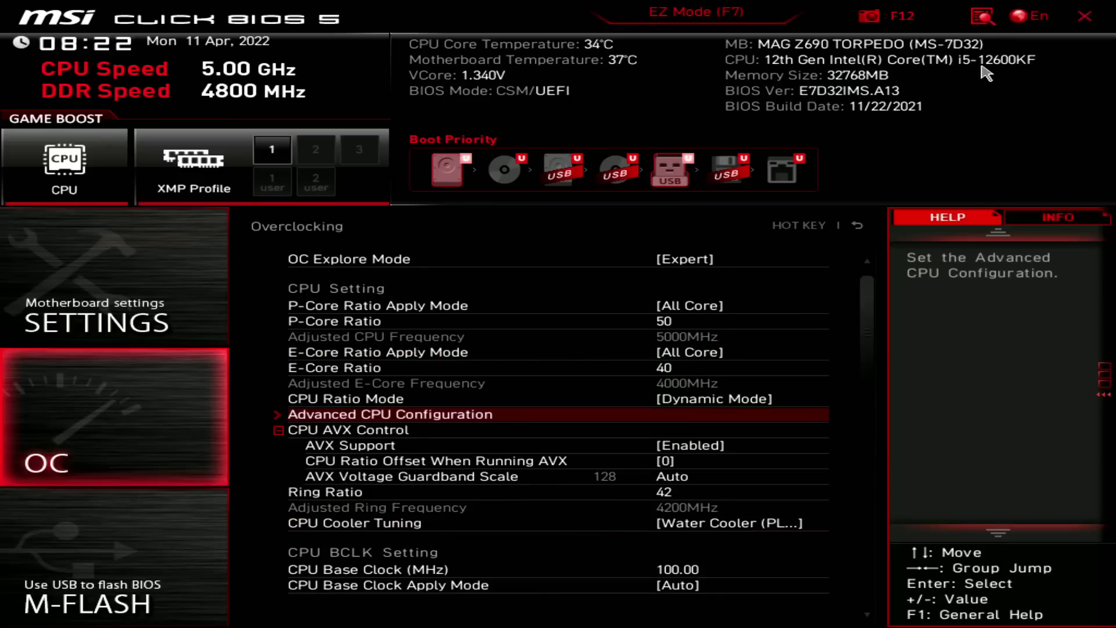
key(Up)
key(Down)
key(Down)
key(Down)
key(Down)
key(Down)
key(Down)
key(Down)
key(Down)
key(Up)
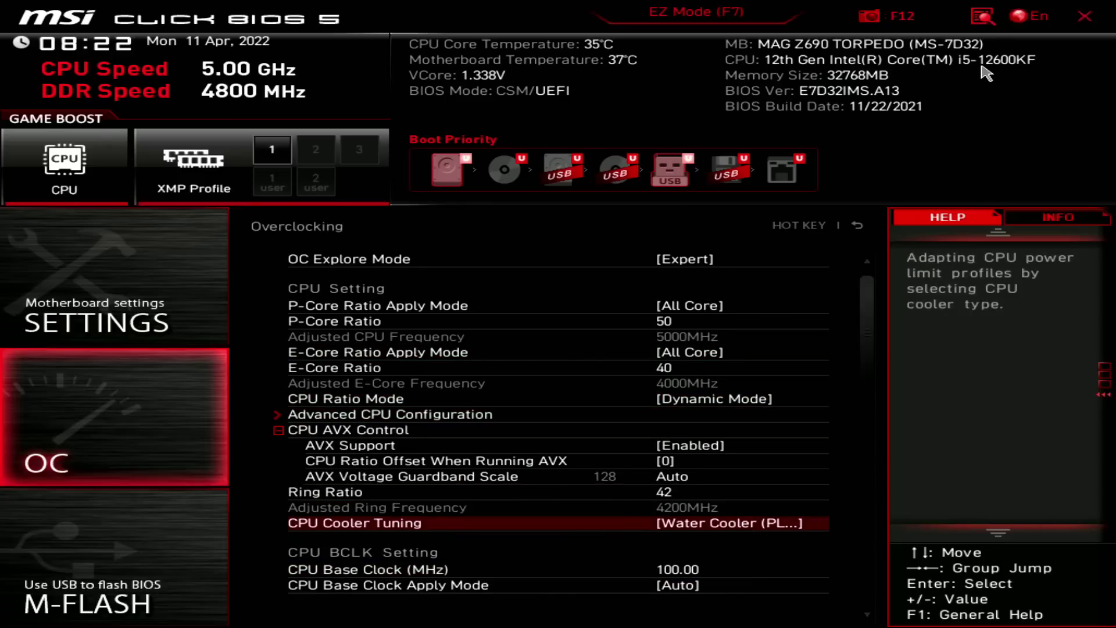
key(Up)
key(Down)
key(Return)
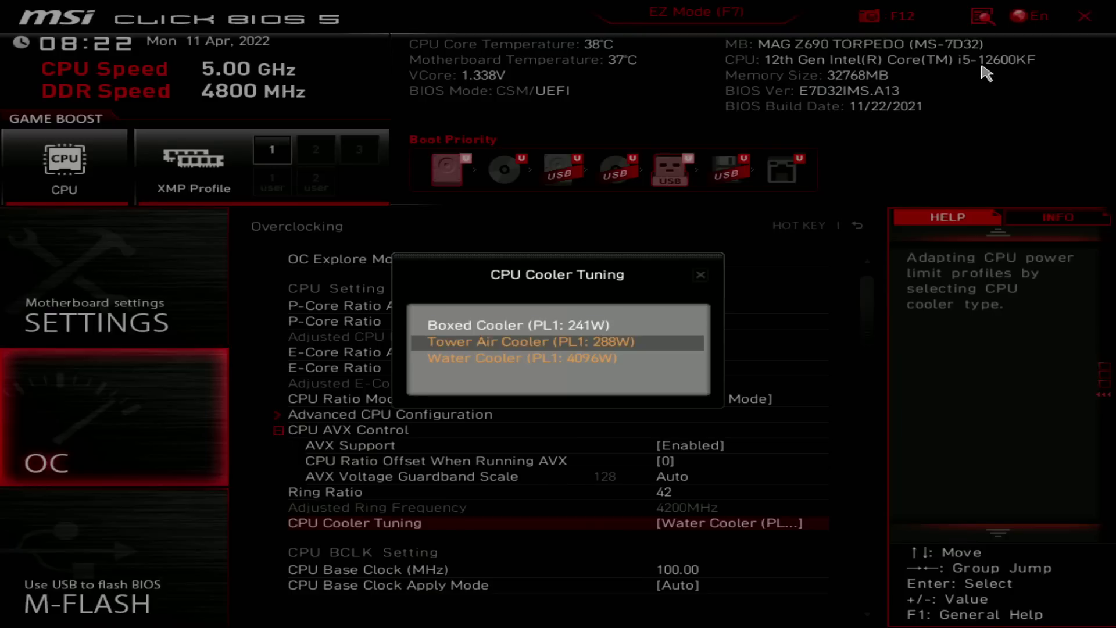
key(Up)
key(Up)
key(Down)
key(Down)
key(Up)
key(Up)
key(Down)
key(Down)
key(Return)
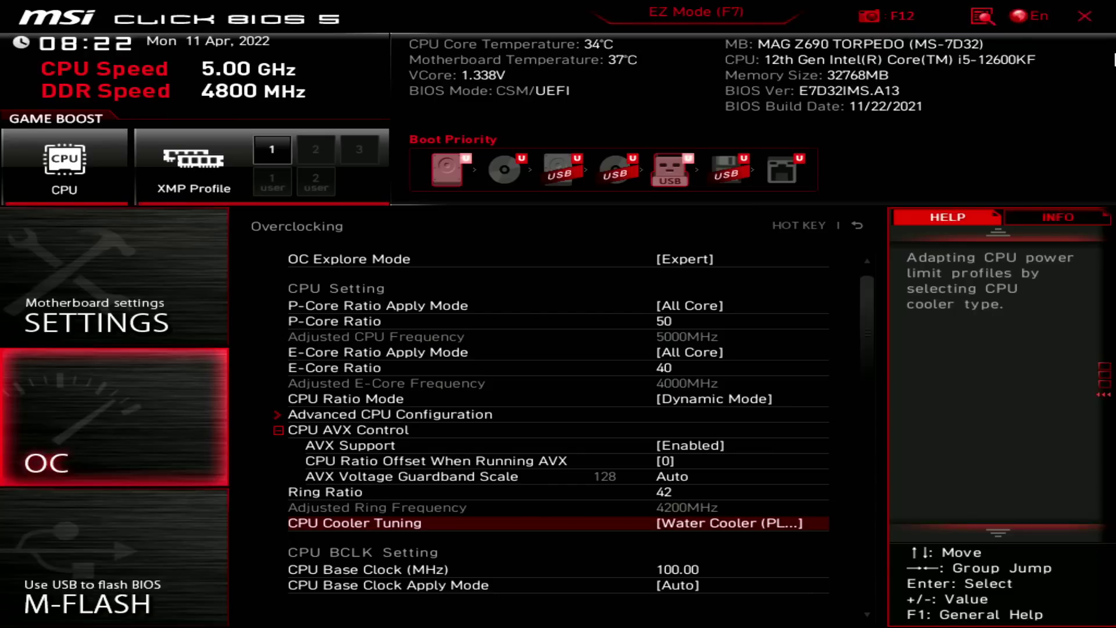
key(Up)
key(Return)
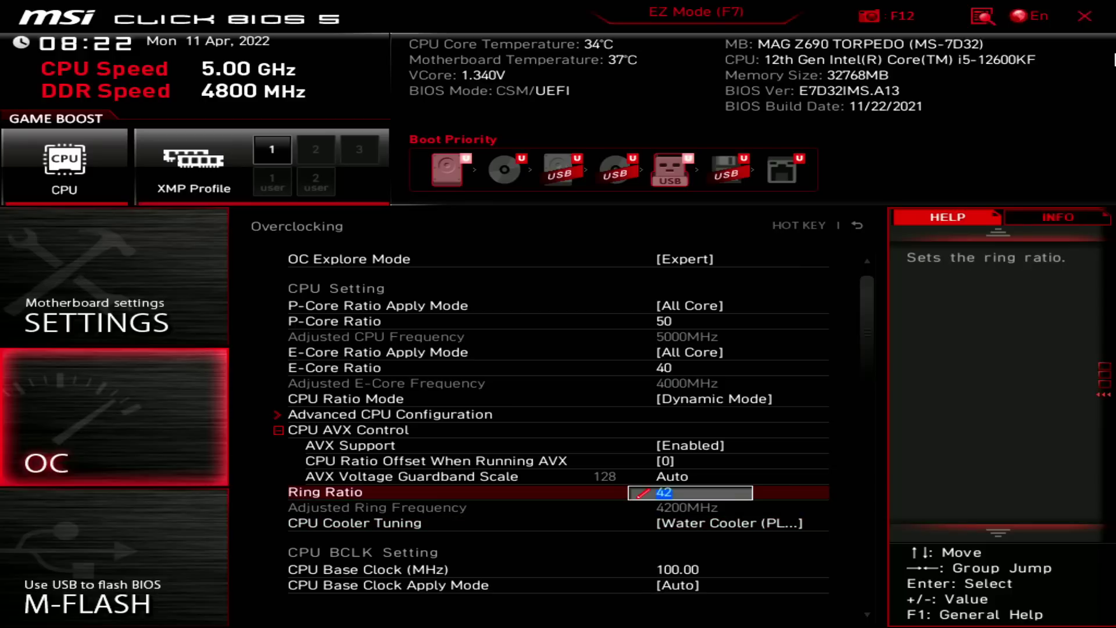
key(Return)
key(Down)
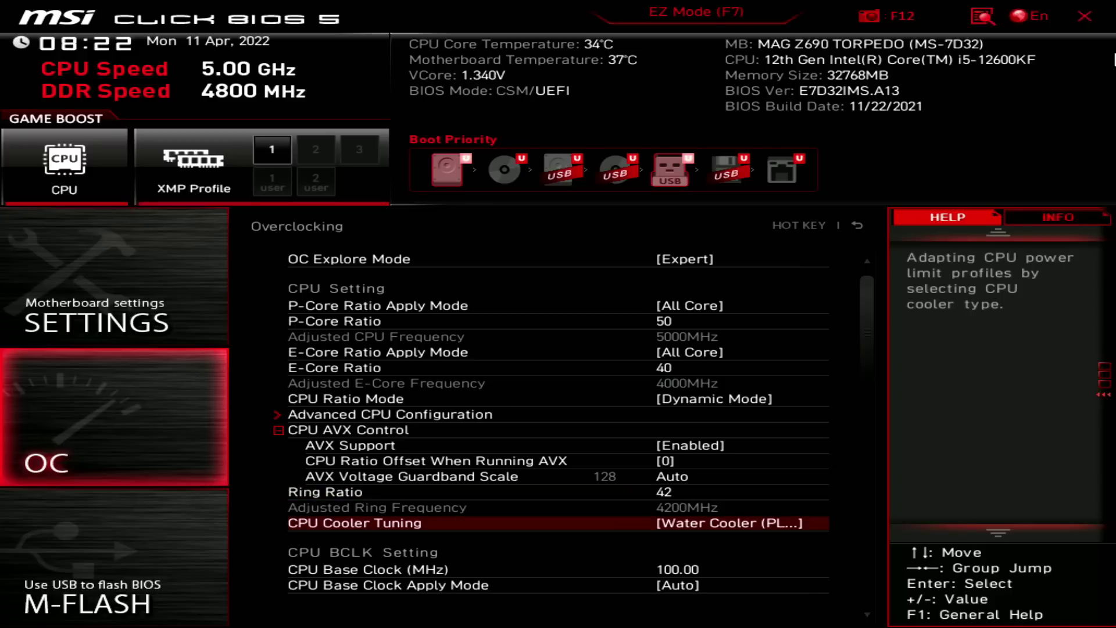
key(Up)
key(Down)
key(Down)
key(Up)
key(Up)
key(Return)
key(Return)
key(Up)
key(Up)
key(Up)
key(Up)
key(Up)
key(Up)
key(Up)
key(Return)
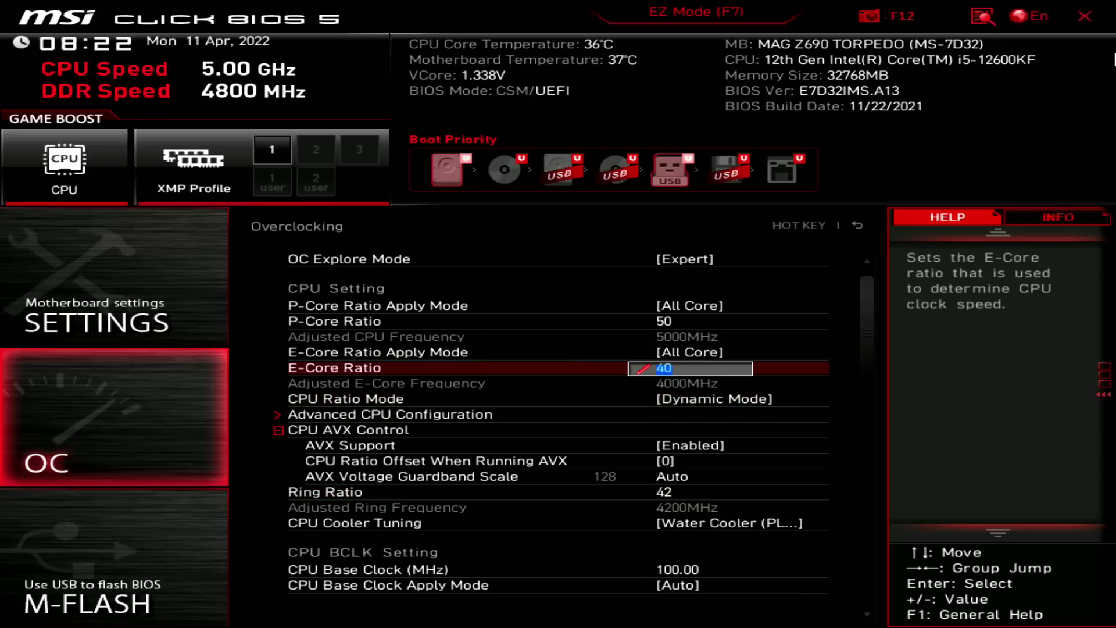
key(Return)
key(Down)
key(Down)
key(Down)
key(Down)
key(Down)
key(Down)
key(Down)
key(Down)
key(Down)
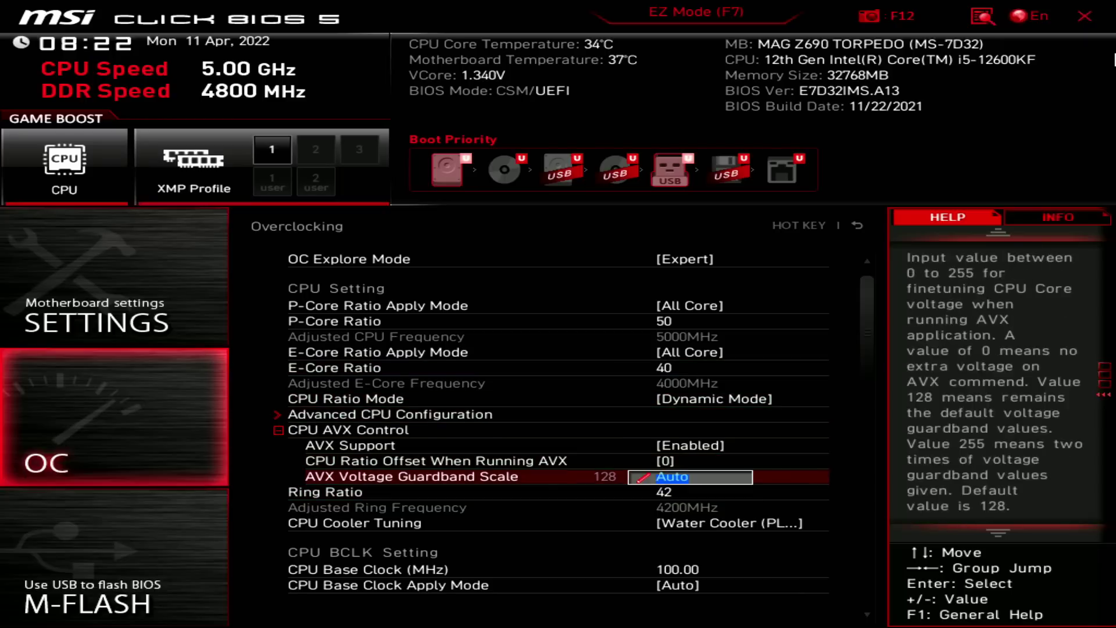
key(Return)
key(Return)
key(Down)
key(Down)
key(Down)
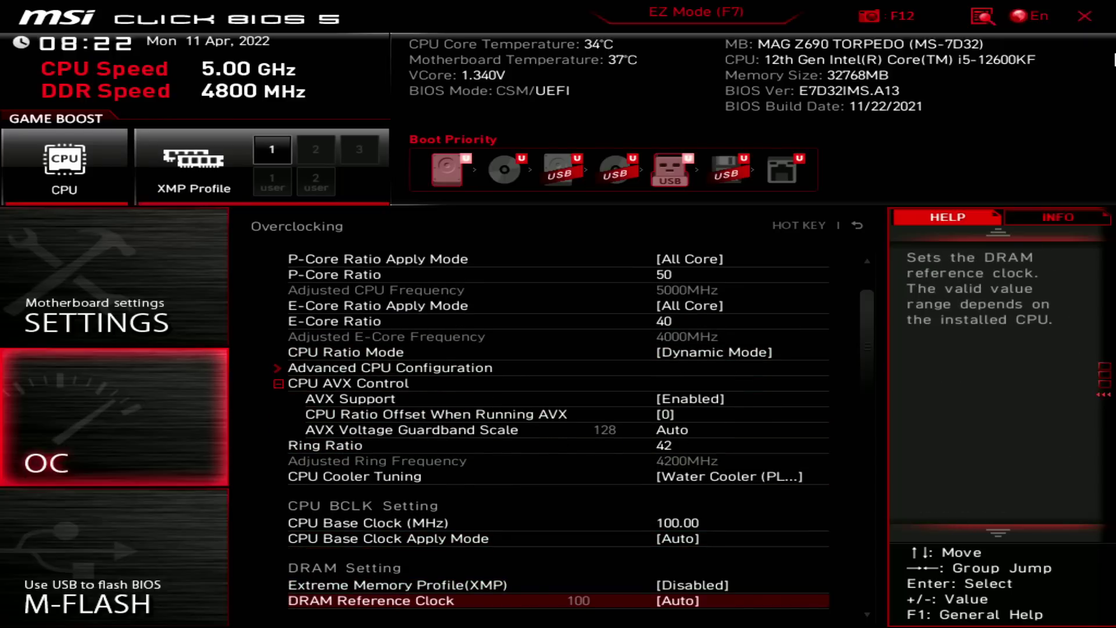
key(Down)
key(Down)
key(Down)
key(Down)
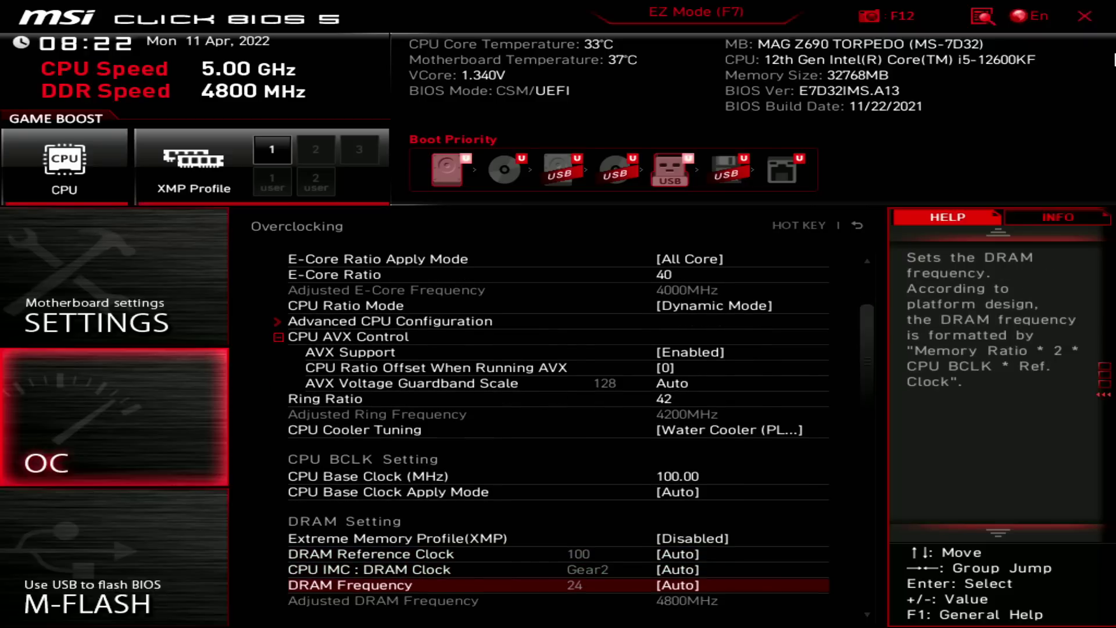
key(Down)
key(Down)
key(Down)
key(Down)
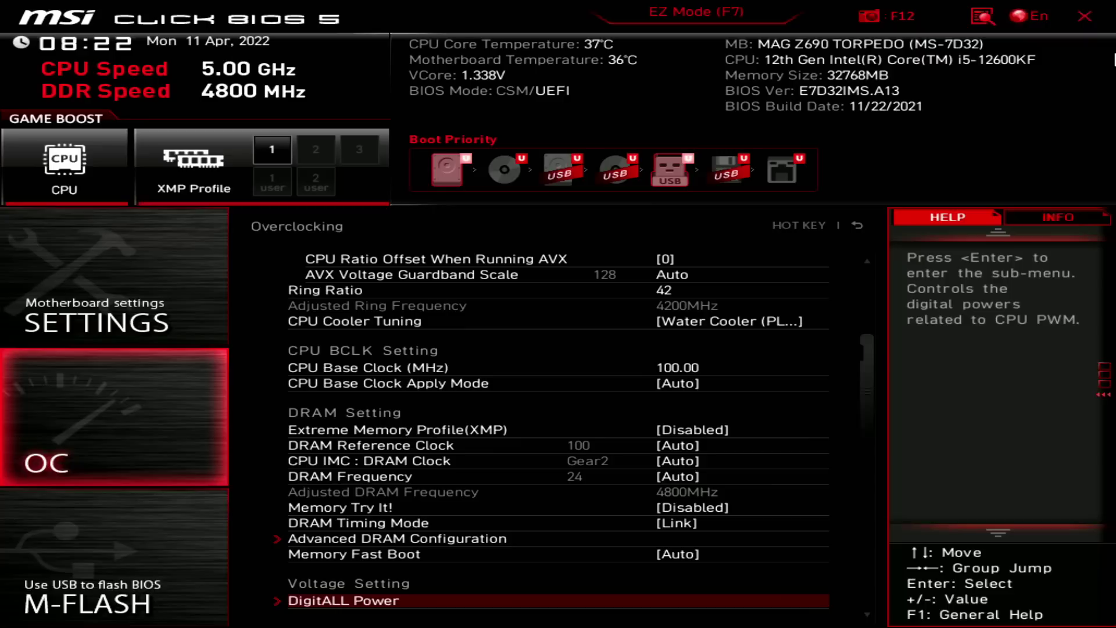
key(Down)
key(Down)
key(Down)
key(Down)
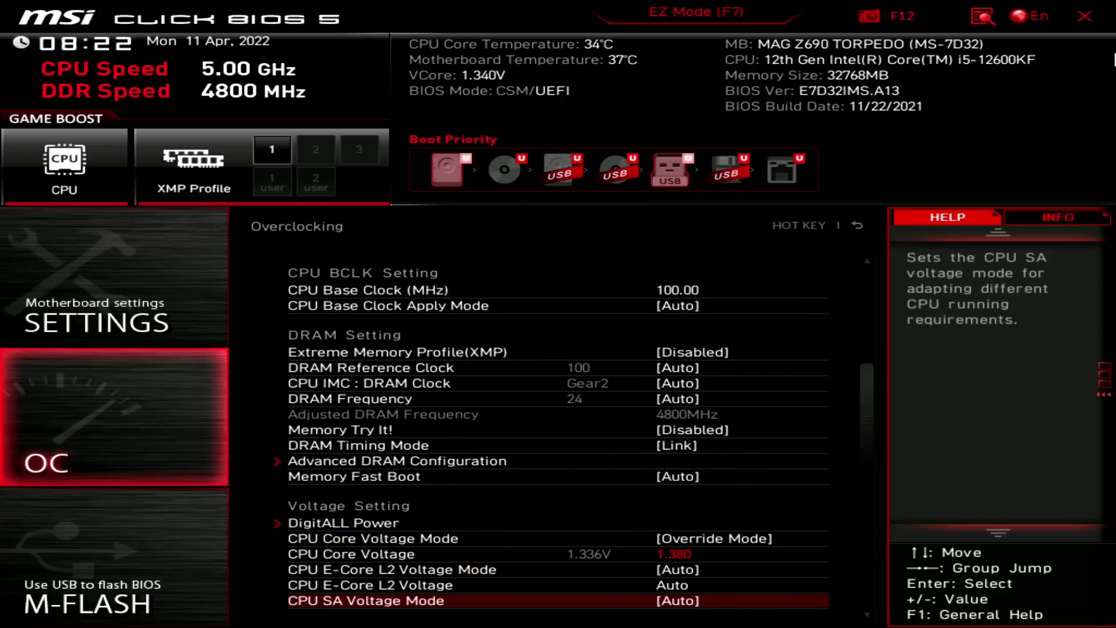
key(Up)
key(Up)
key(Up)
key(Return)
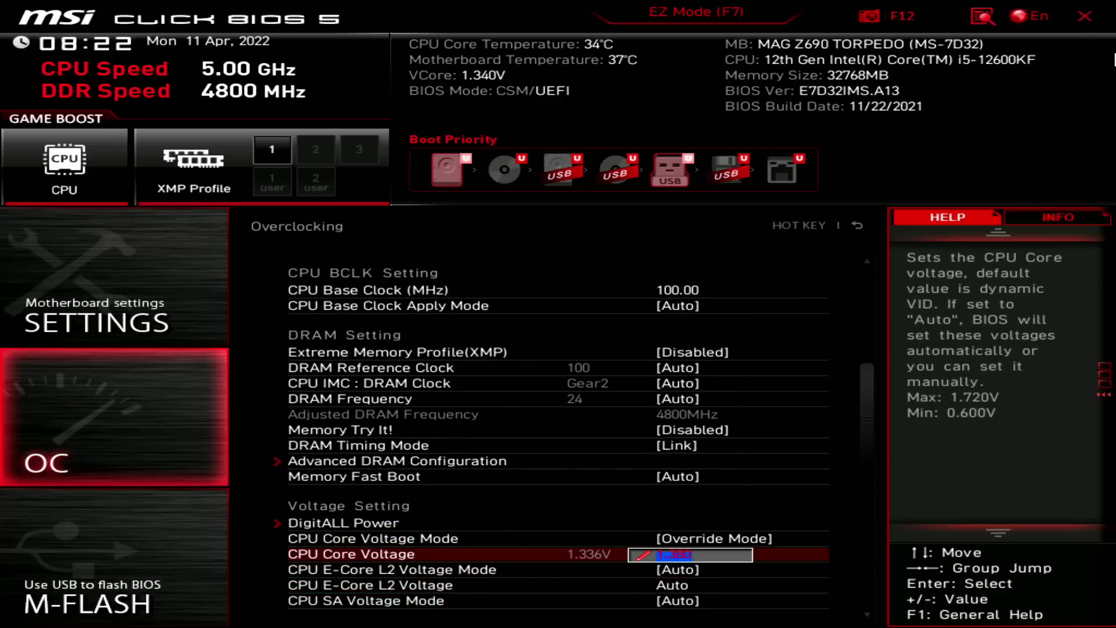
key(Return)
key(Up)
key(Up)
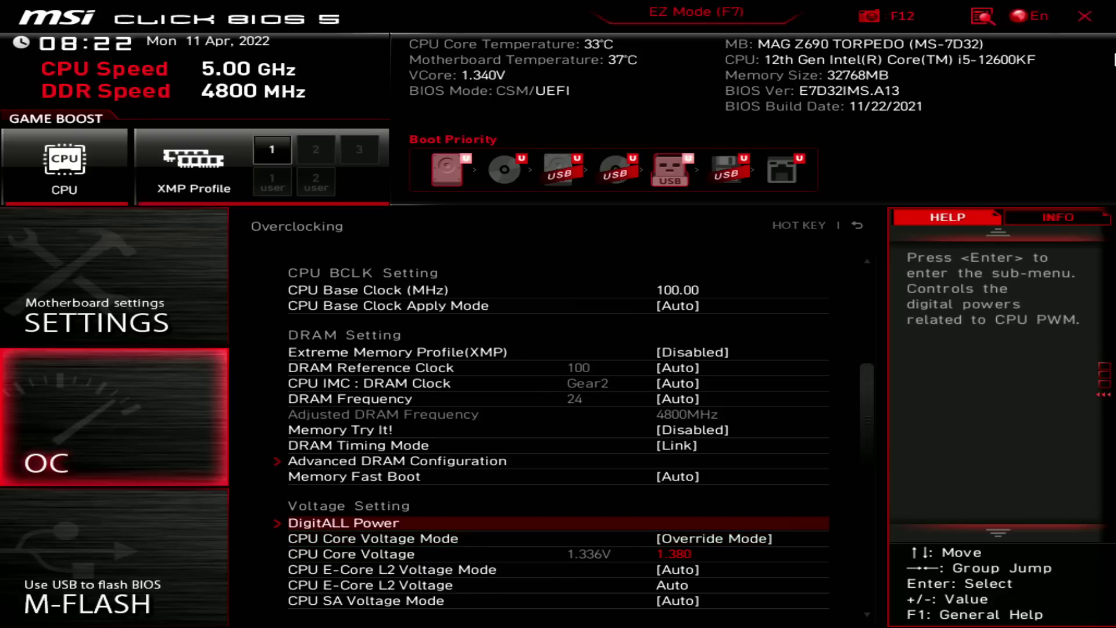
key(Return)
key(Return)
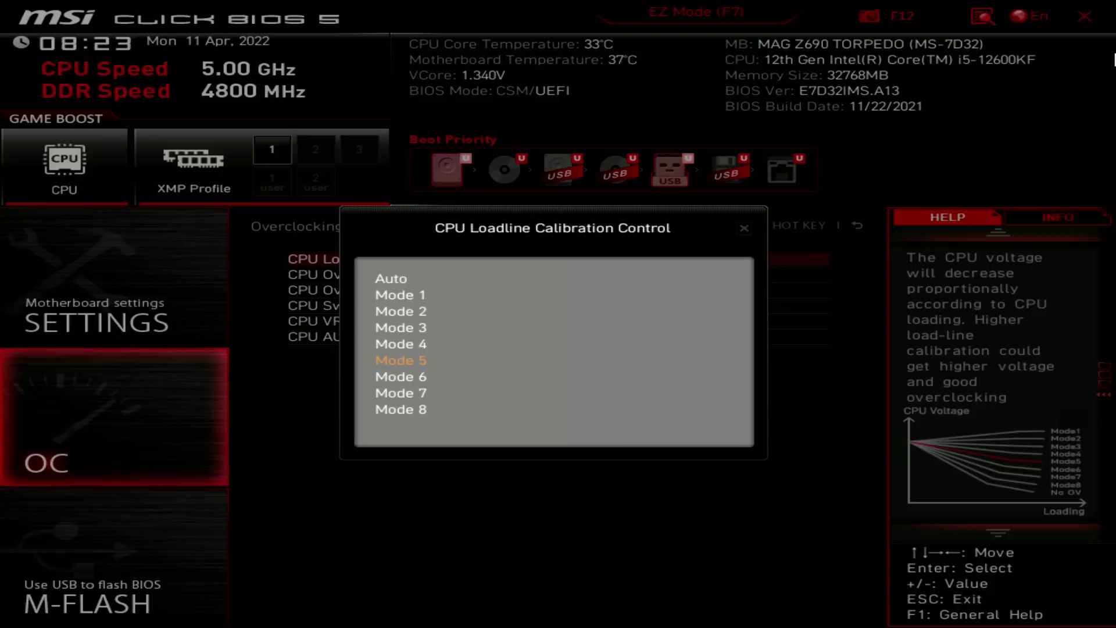
key(Down)
key(Down)
key(Up)
key(Up)
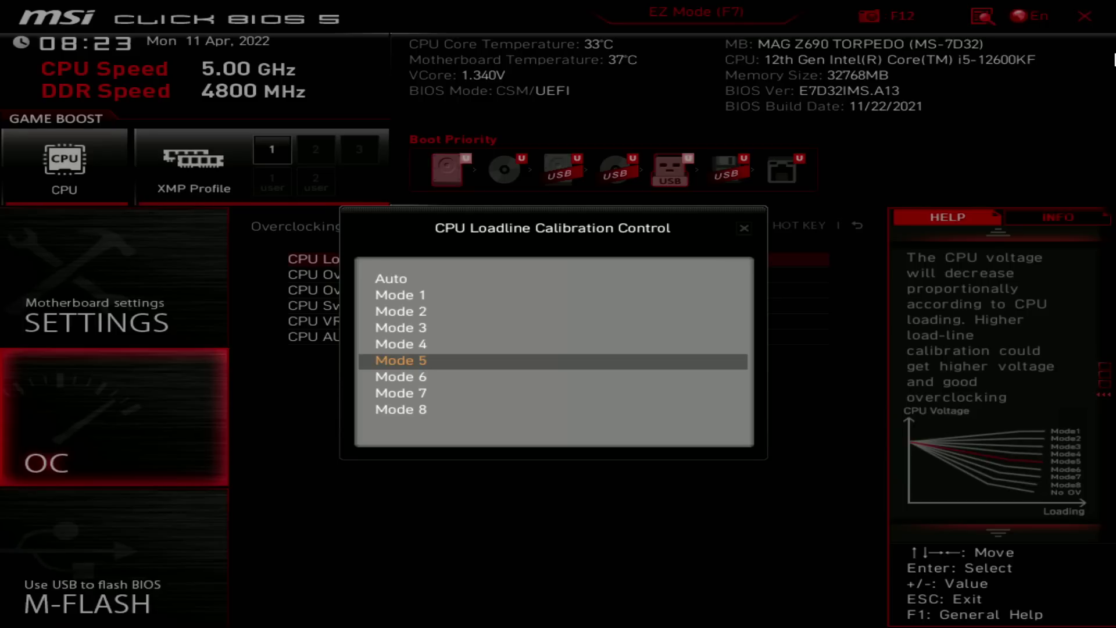
key(Return)
key(Escape)
key(Up)
key(Up)
key(Down)
key(Down)
key(Down)
key(Down)
key(Down)
key(Down)
key(Down)
key(Down)
key(Down)
key(Down)
key(Down)
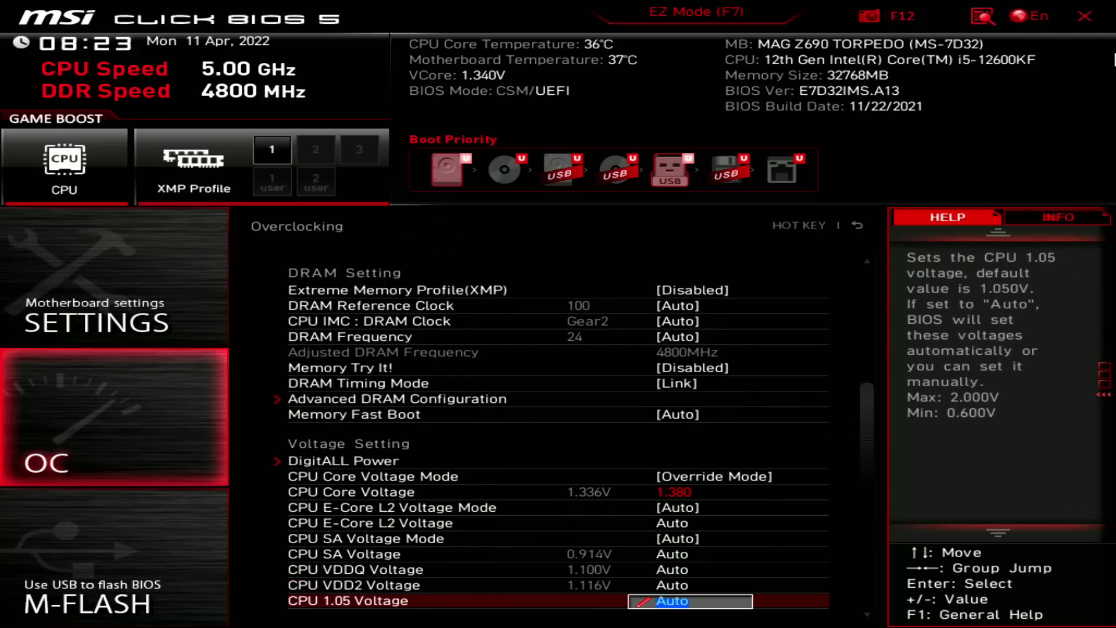
- Move up to DigitALL Power in the Voltage Setting list and enter its submenu
key(Up)
key(Up)
key(Up)
key(Up)
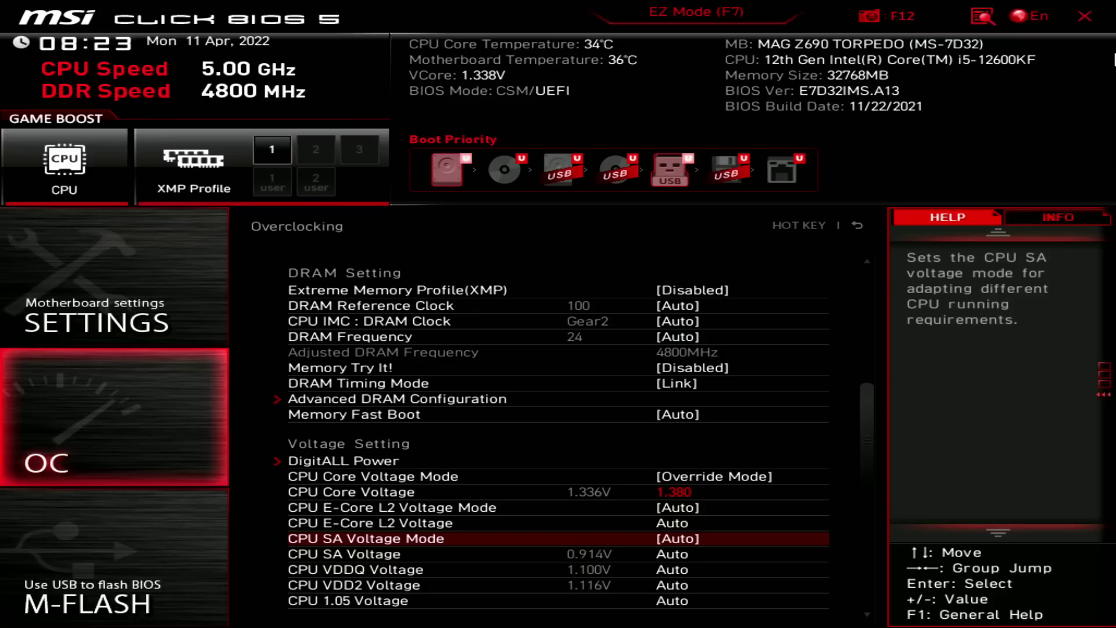
key(Up)
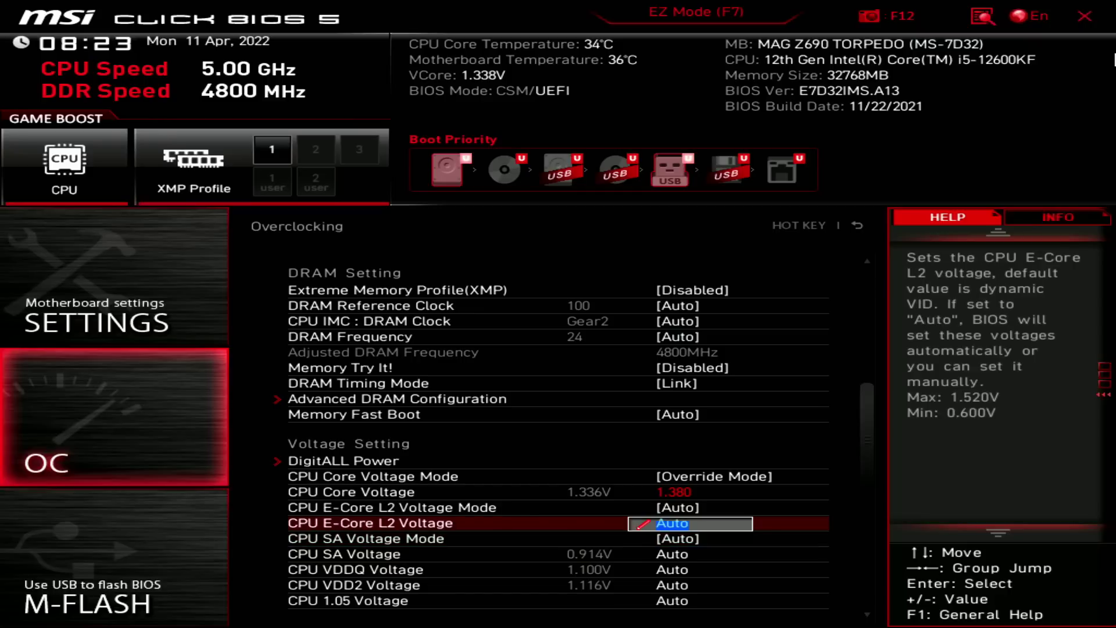
key(Up)
key(Up)
key(Up)
key(Up)
key(Return)
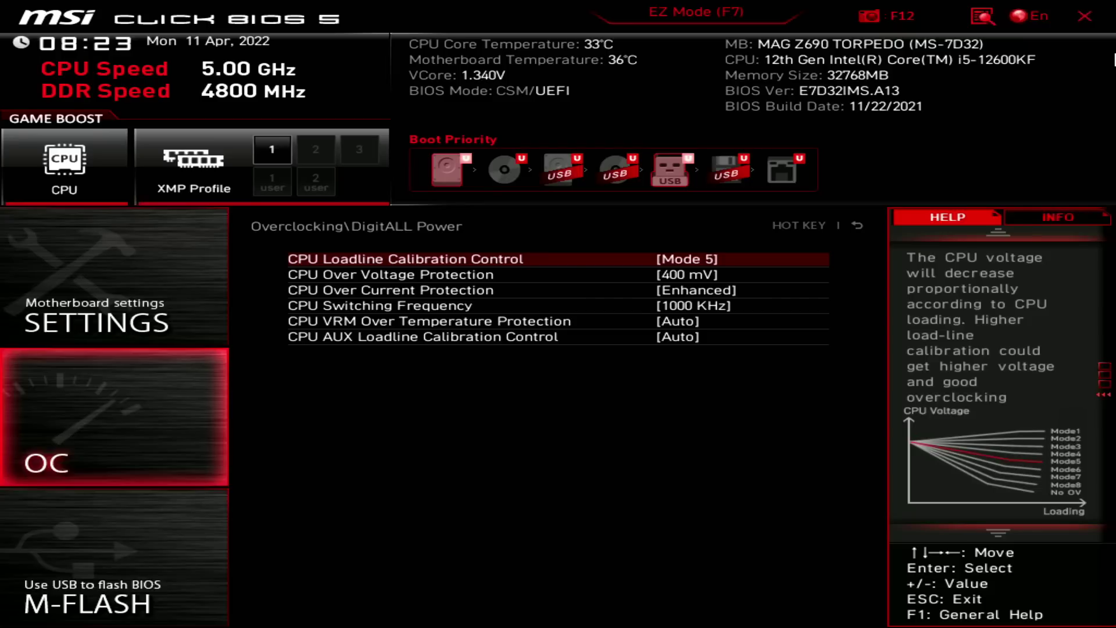
- Read the help for switching frequency, over-voltage and loadline calibration, then open Over Voltage Protection choices
key(Down)
key(Down)
key(Down)
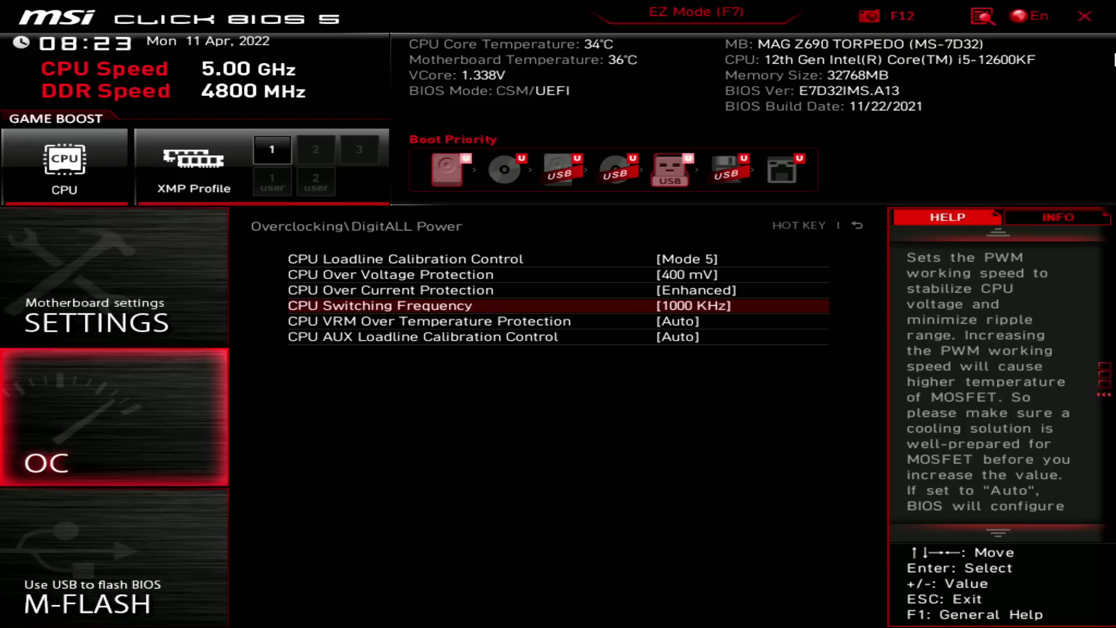
key(Up)
key(Up)
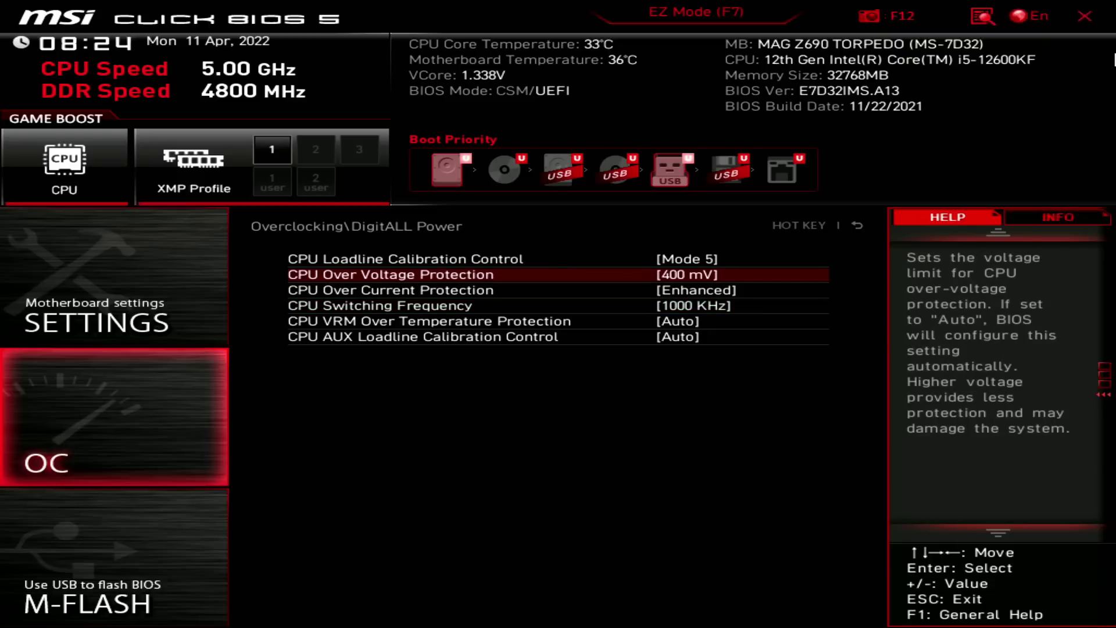
key(Up)
key(Up)
key(Down)
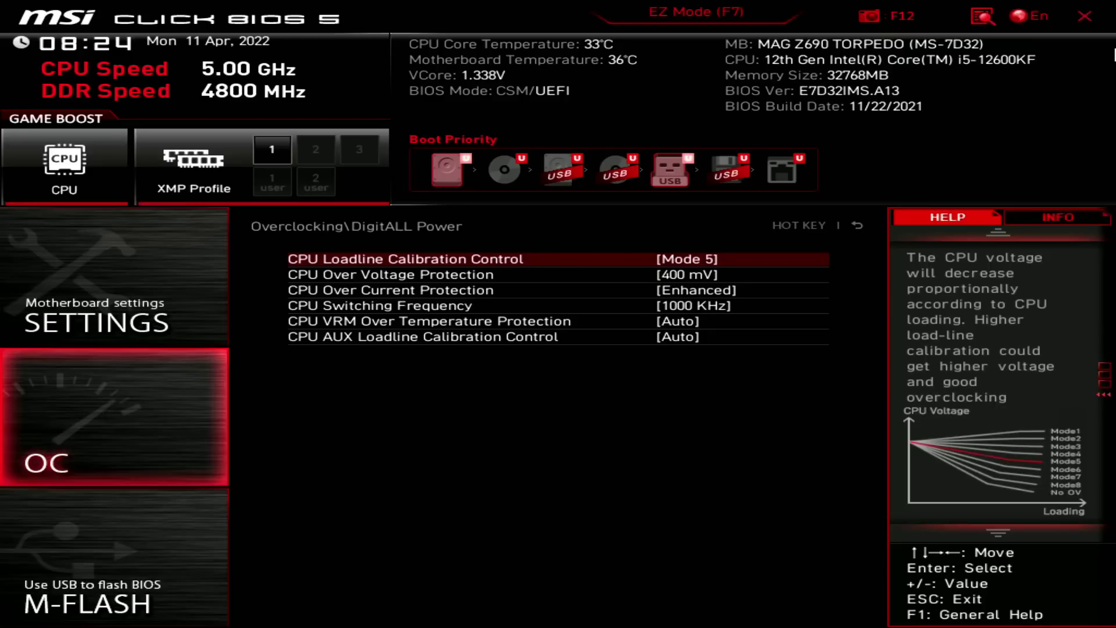
key(Down)
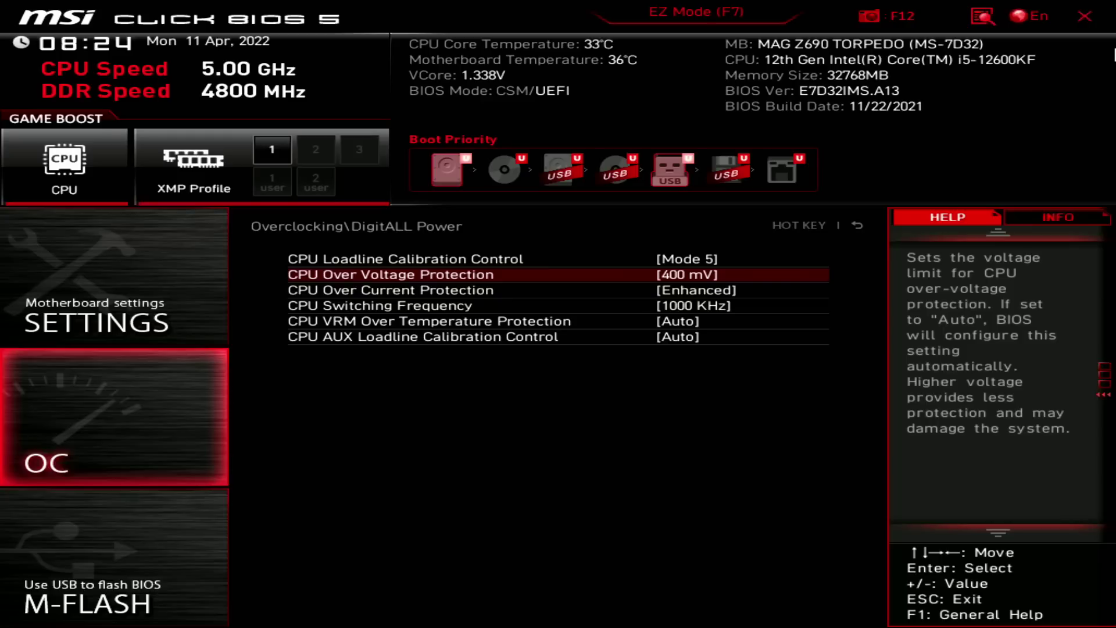
key(Return)
- Keep over-voltage at 400 mV and over-current at Enhanced, then browse the CPU Switching Frequency options
key(Return)
key(Down)
key(Return)
key(Return)
key(Down)
key(Return)
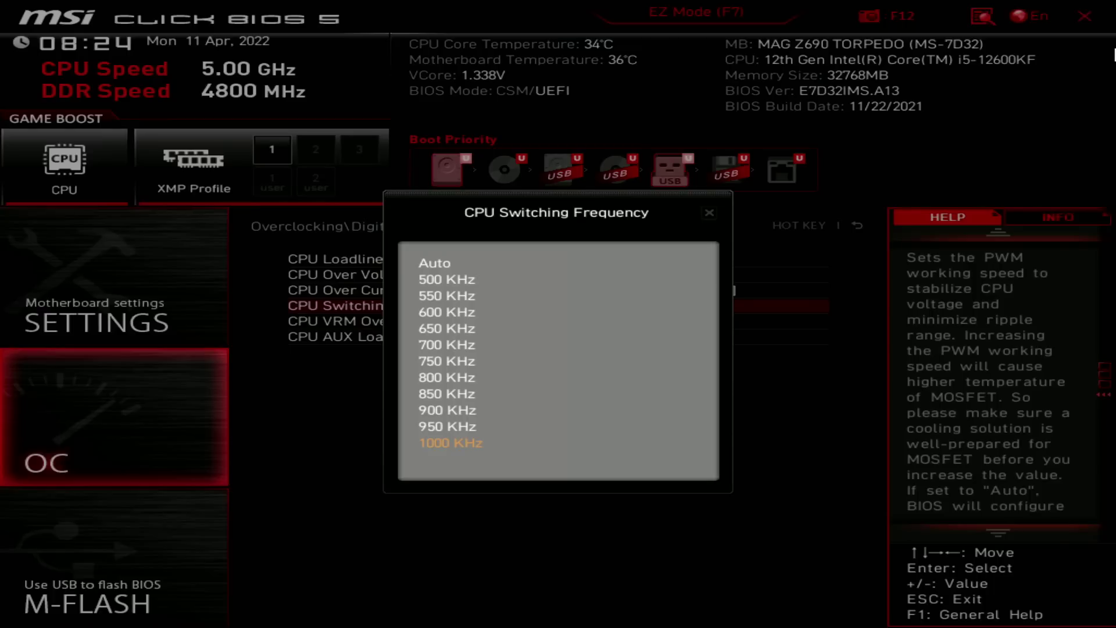
key(Down)
key(Down)
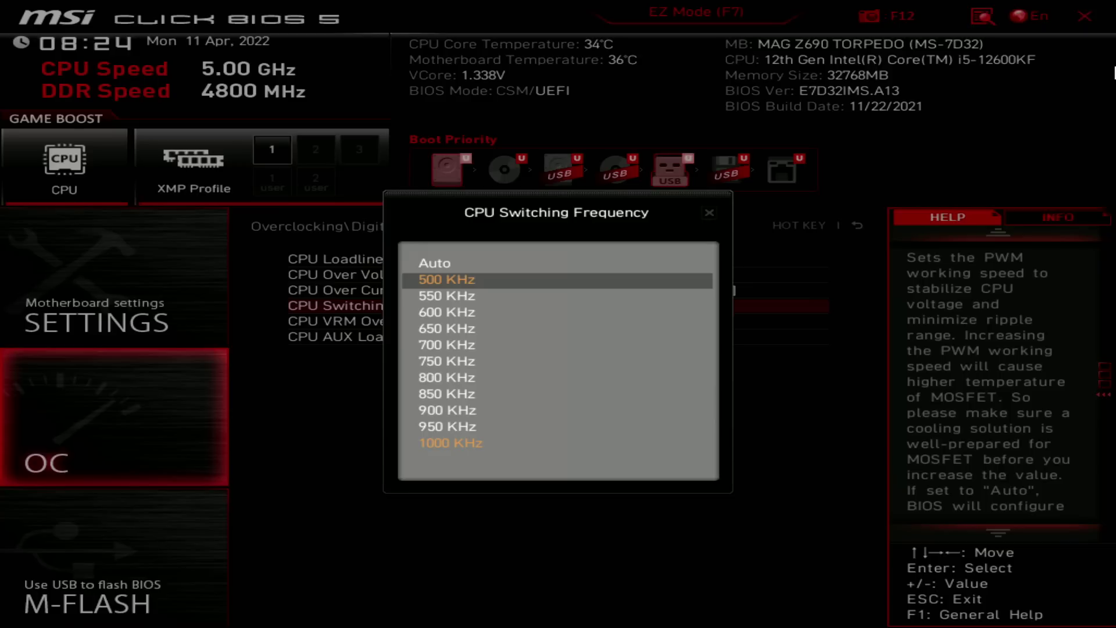
- Browse the CPU Switching Frequency values from 500 to 950 KHz, then keep it at 1000 KHz
key(Down)
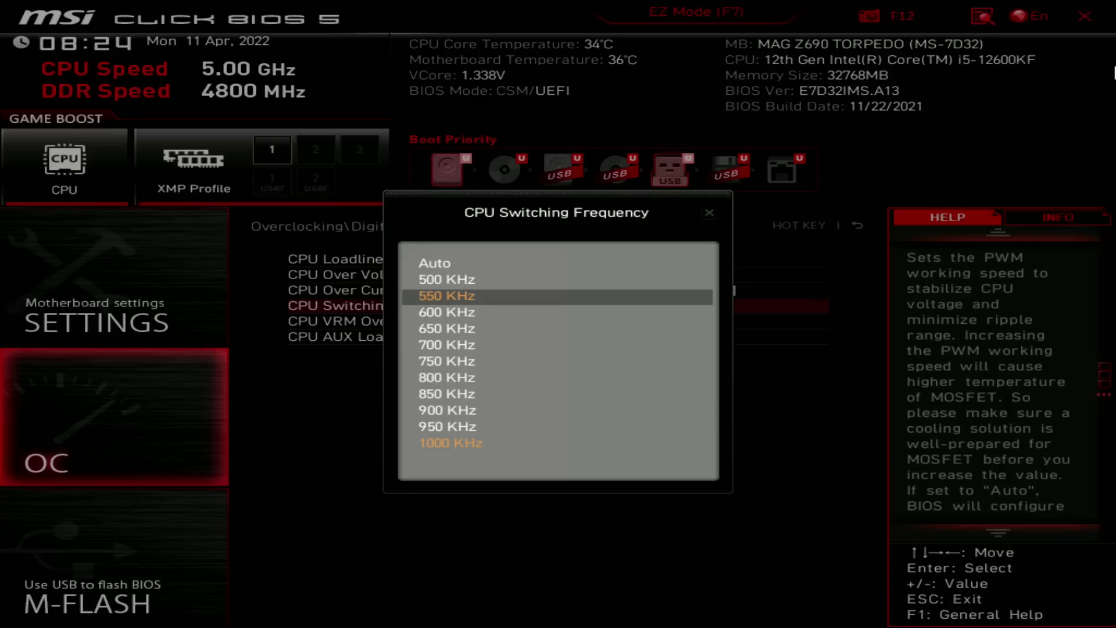
key(Up)
key(Up)
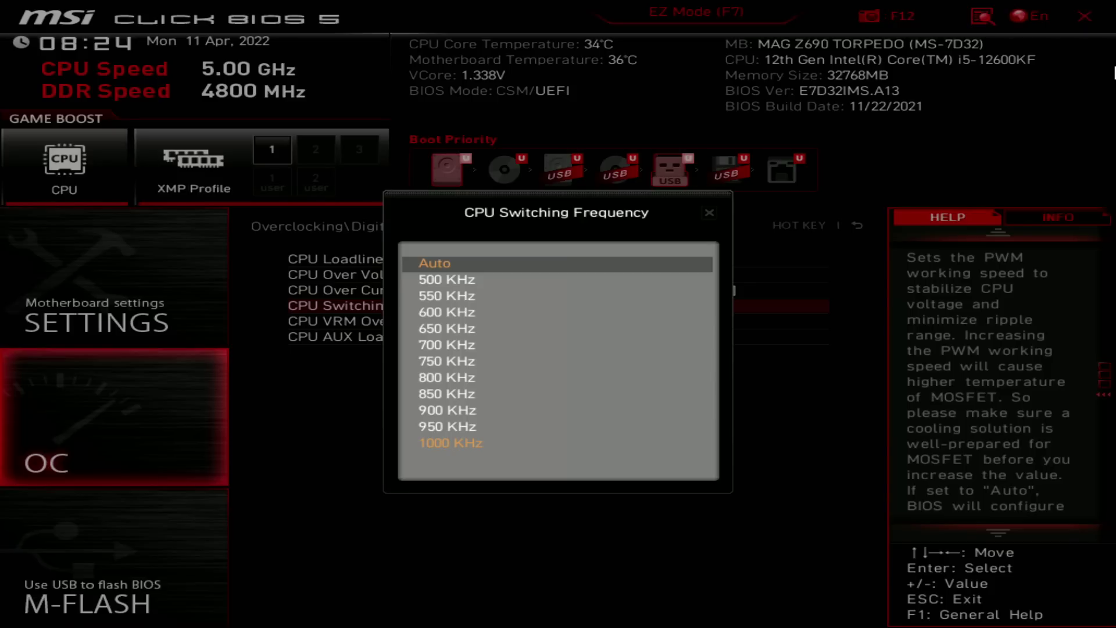
key(Down)
key(Down)
key(Down)
key(Down)
key(Down)
key(Down)
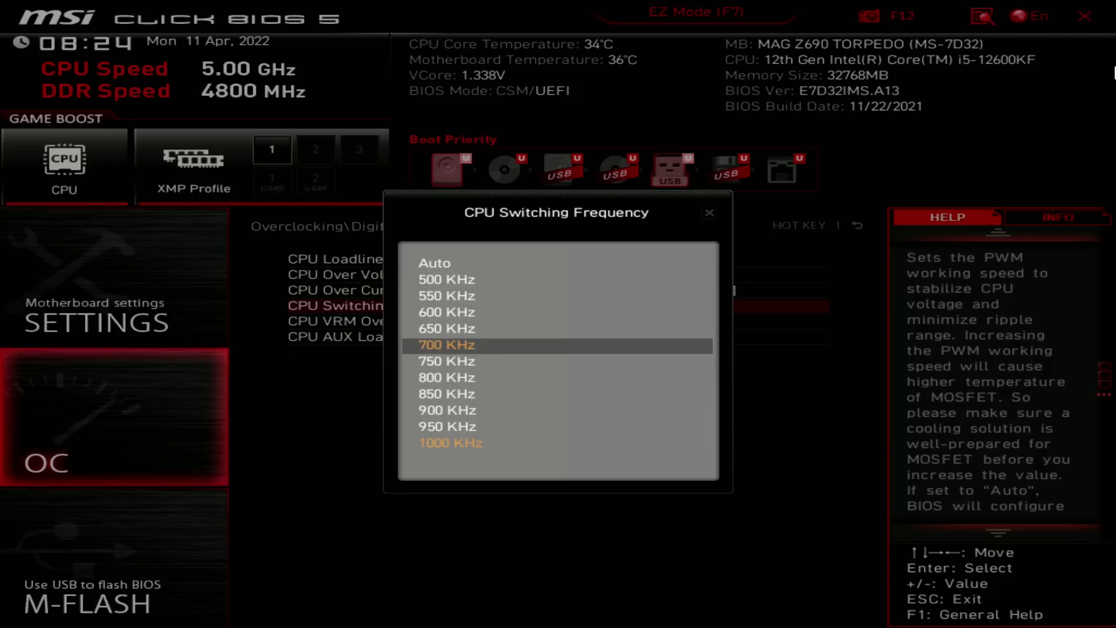
key(Up)
key(Up)
key(Up)
key(Up)
key(Up)
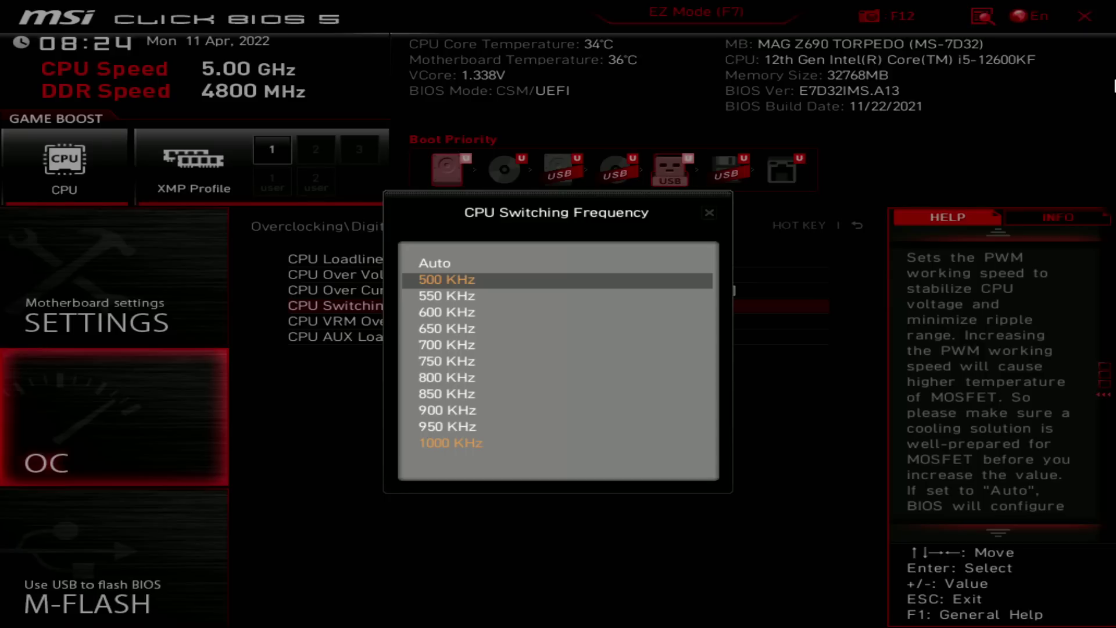
key(Down)
key(Down)
key(Down)
key(Down)
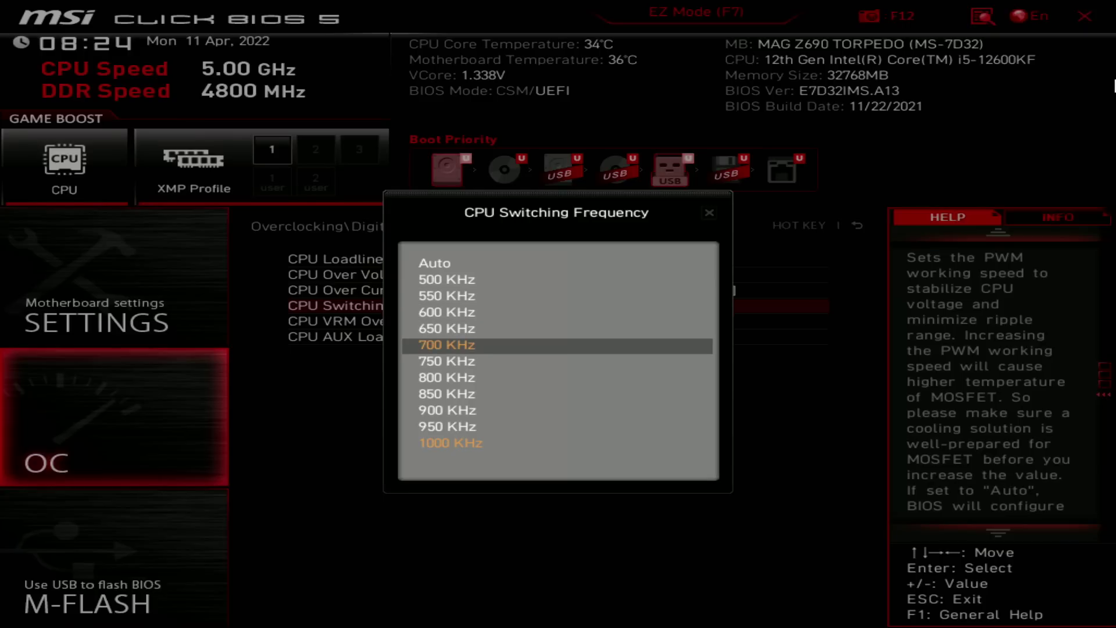
key(Down)
key(Down)
key(Down)
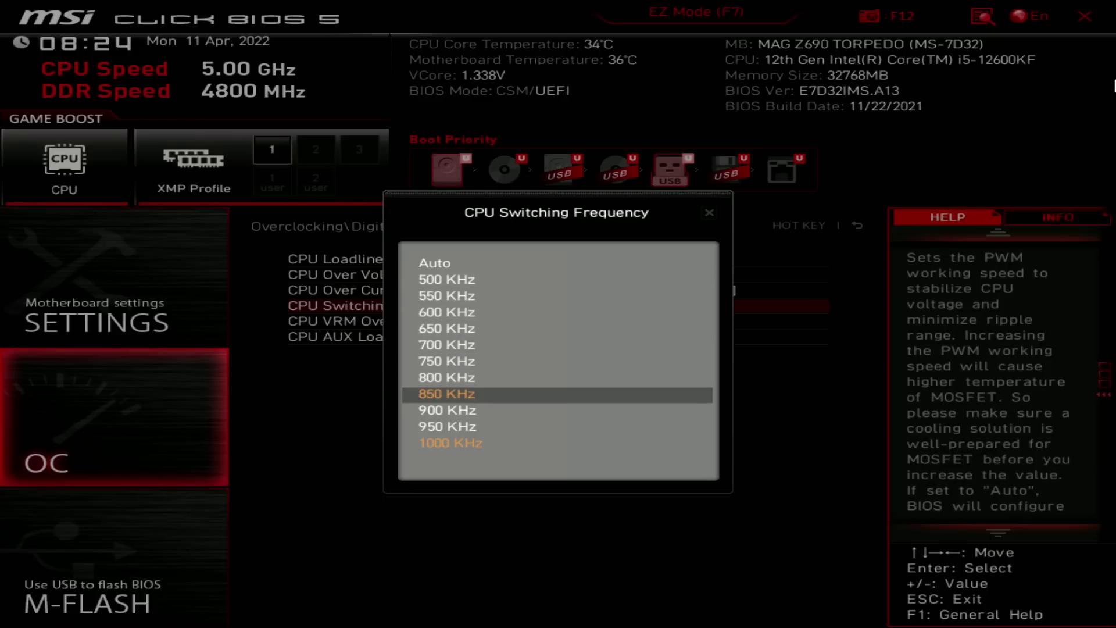
key(Down)
key(Down)
key(Down)
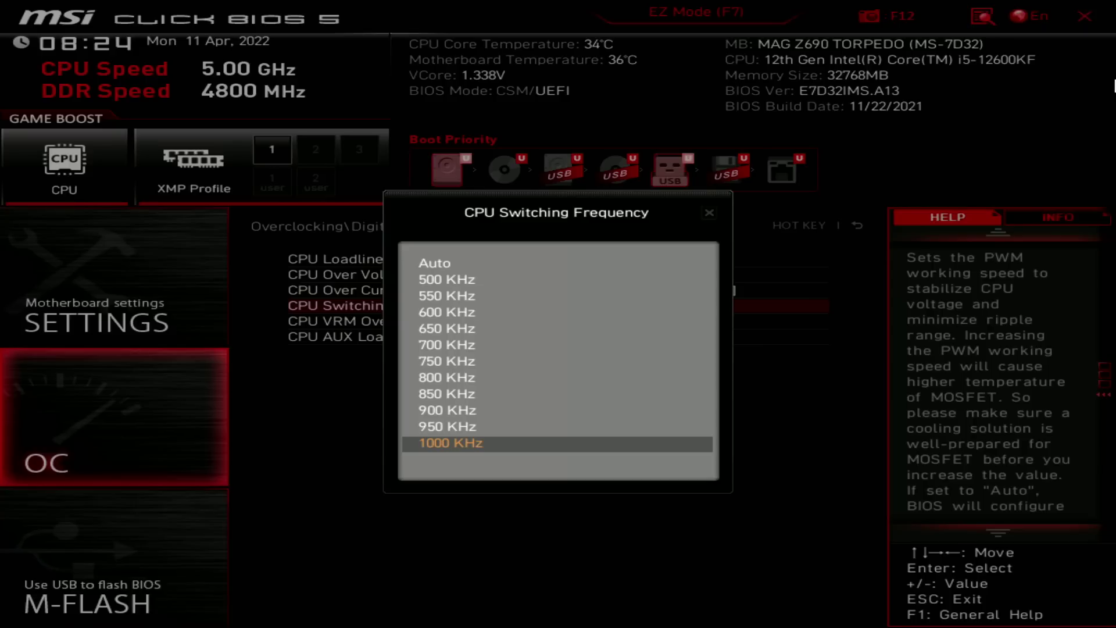
key(Return)
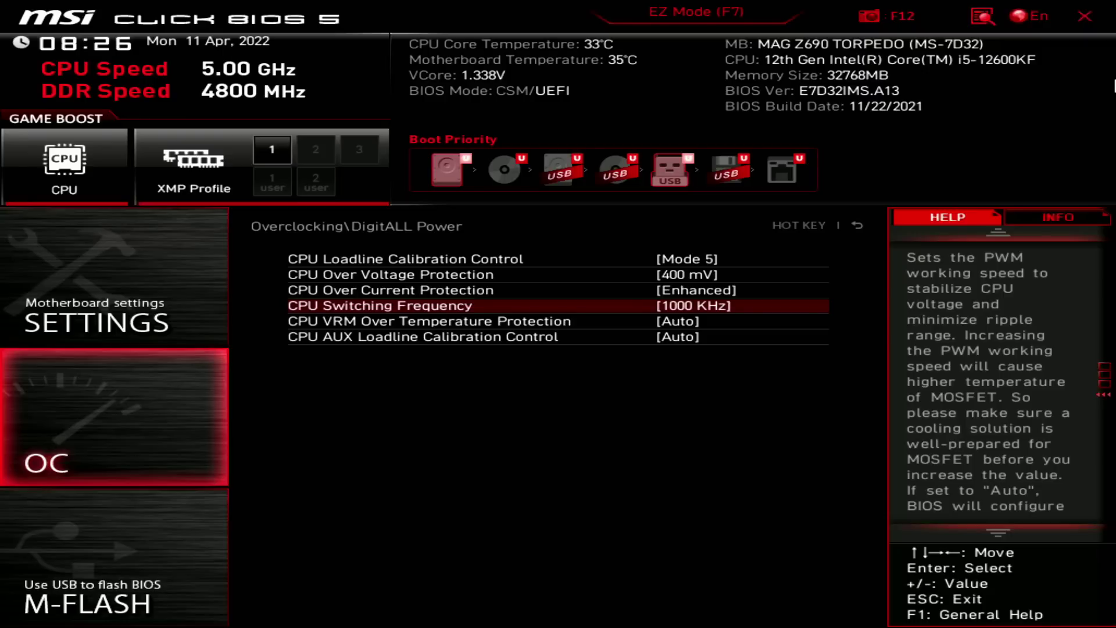
- Review the 97°C option and leave CPU VRM Over Temperature Protection on Auto
key(Down)
key(Down)
key(Up)
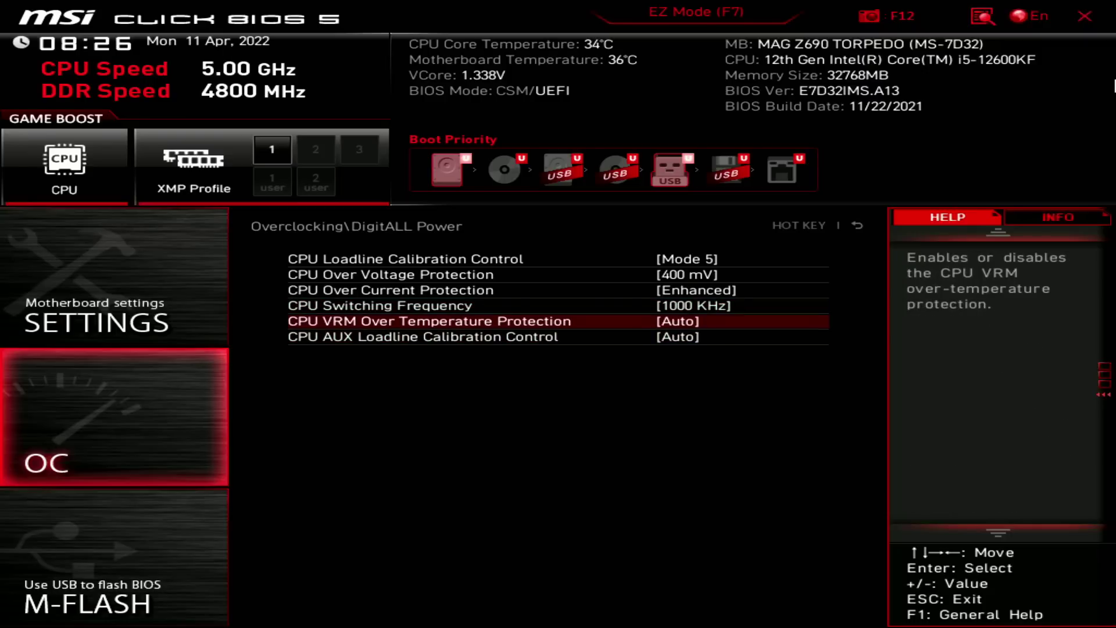
key(Down)
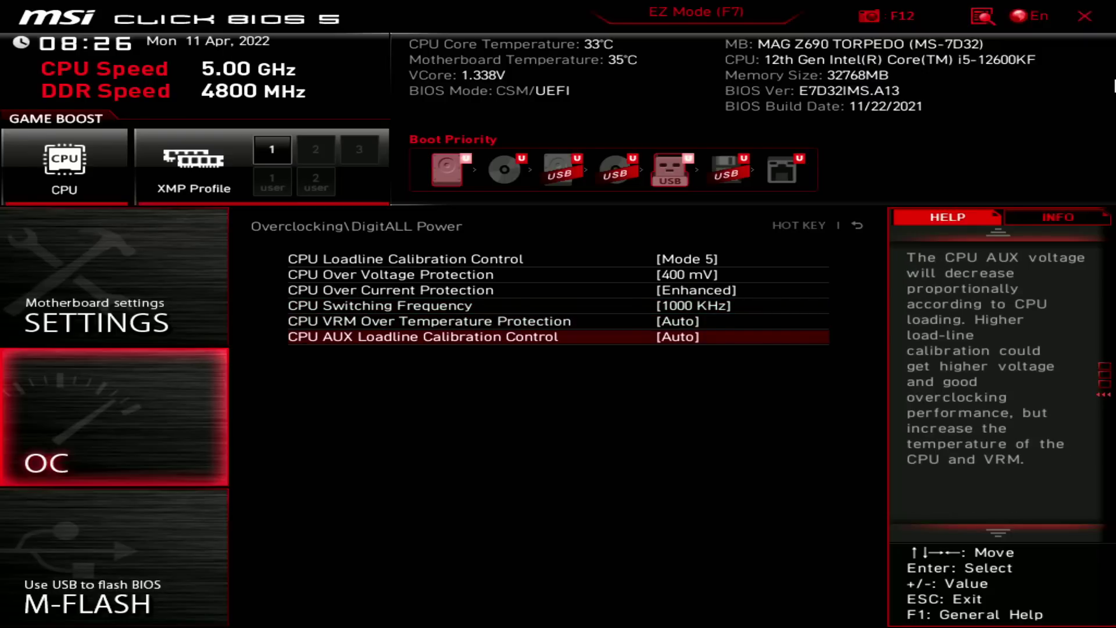
key(Up)
key(Return)
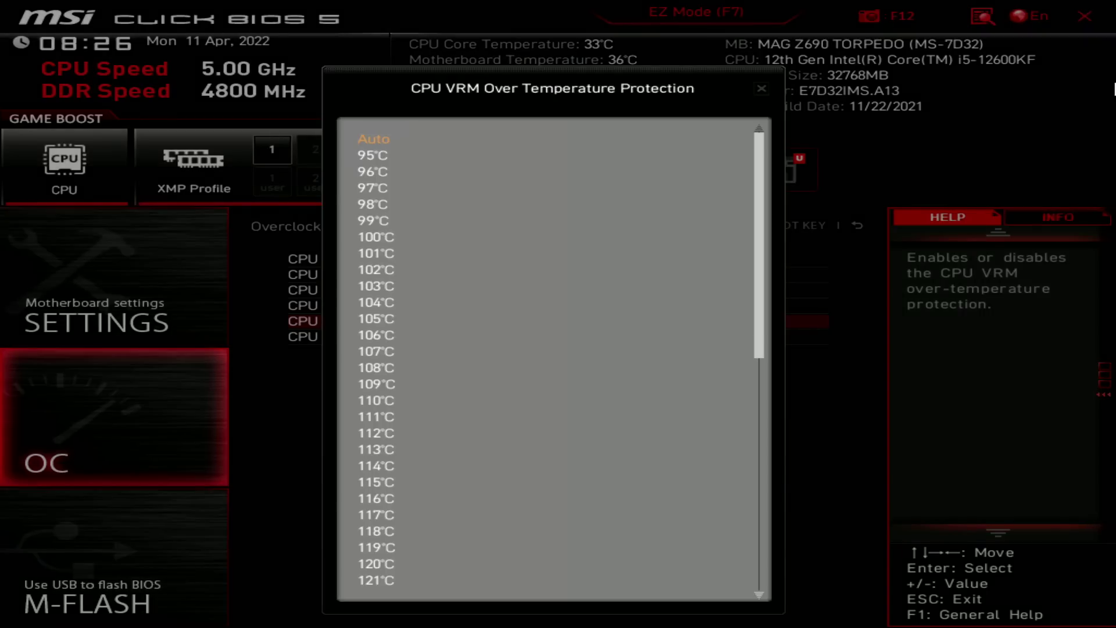
key(Down)
key(Down)
key(Down)
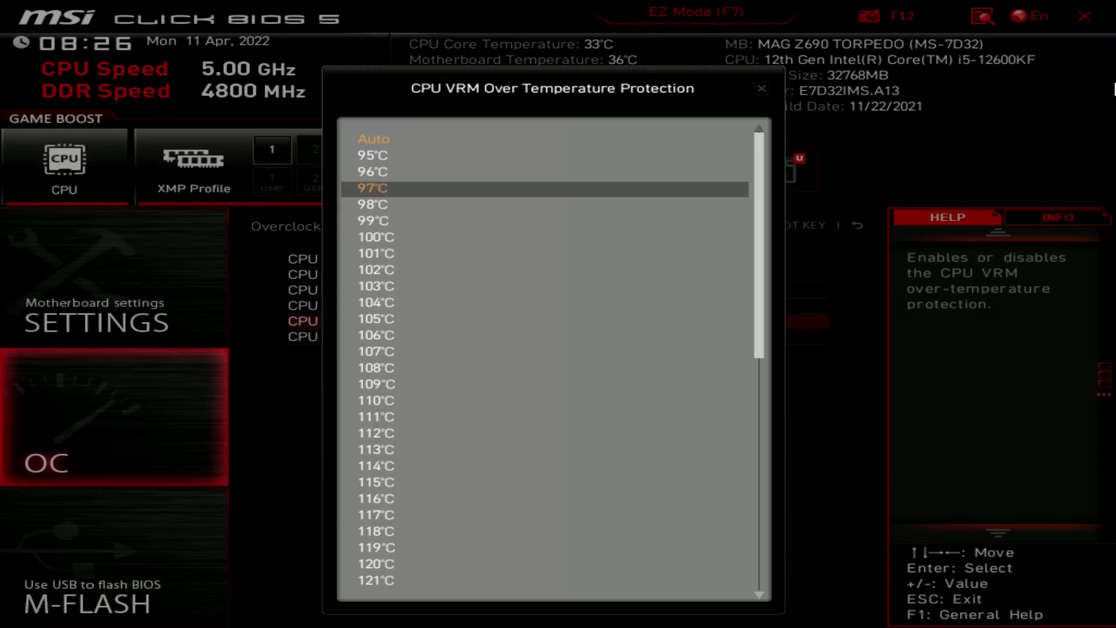
key(Escape)
- Leave CPU AUX Loadline Calibration on Auto and keep CPU Core Voltage at 1.380 V
key(Down)
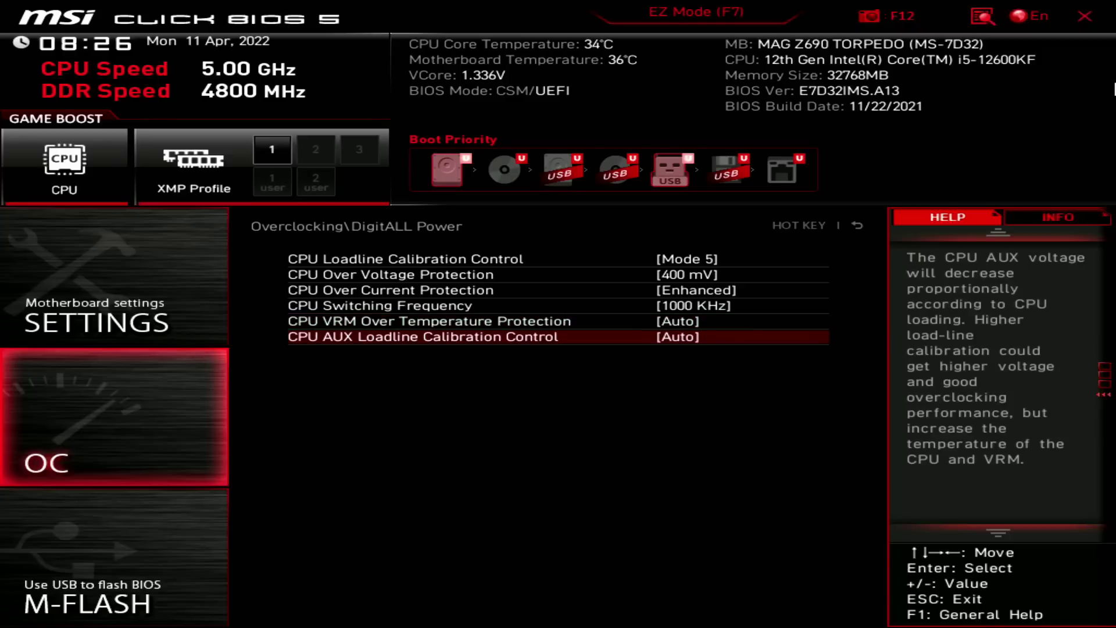
key(Return)
key(Escape)
key(Escape)
key(Down)
key(Down)
key(Return)
key(Down)
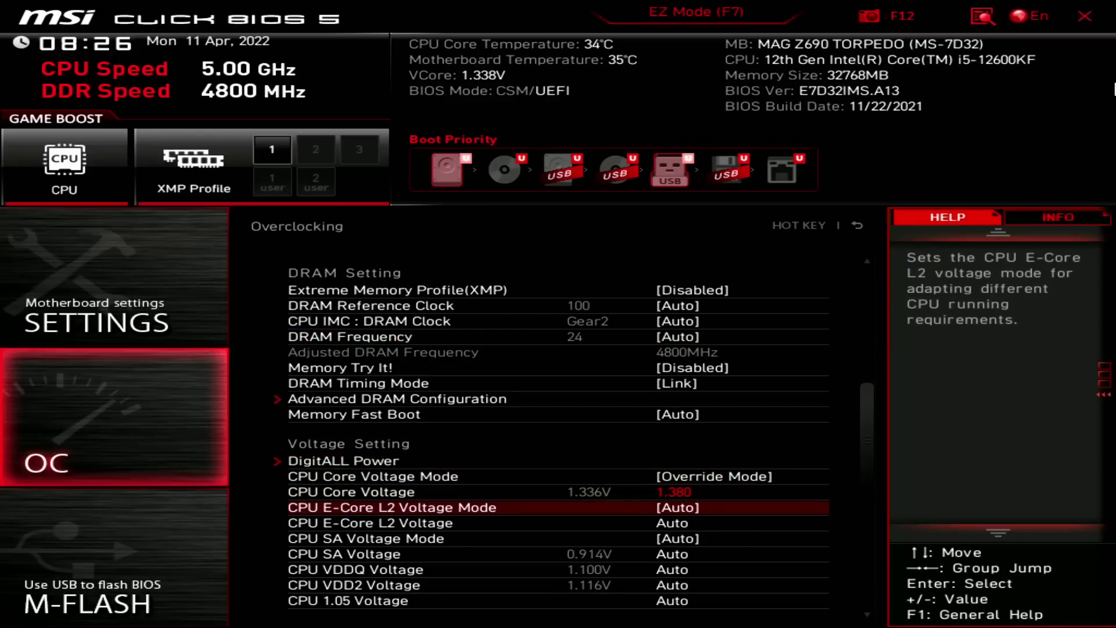
key(Down)
key(Down)
key(Down)
key(Down)
key(Down)
key(Down)
key(Down)
key(Down)
key(Down)
key(Down)
key(Down)
key(Down)
key(Down)
key(Down)
key(Down)
key(Down)
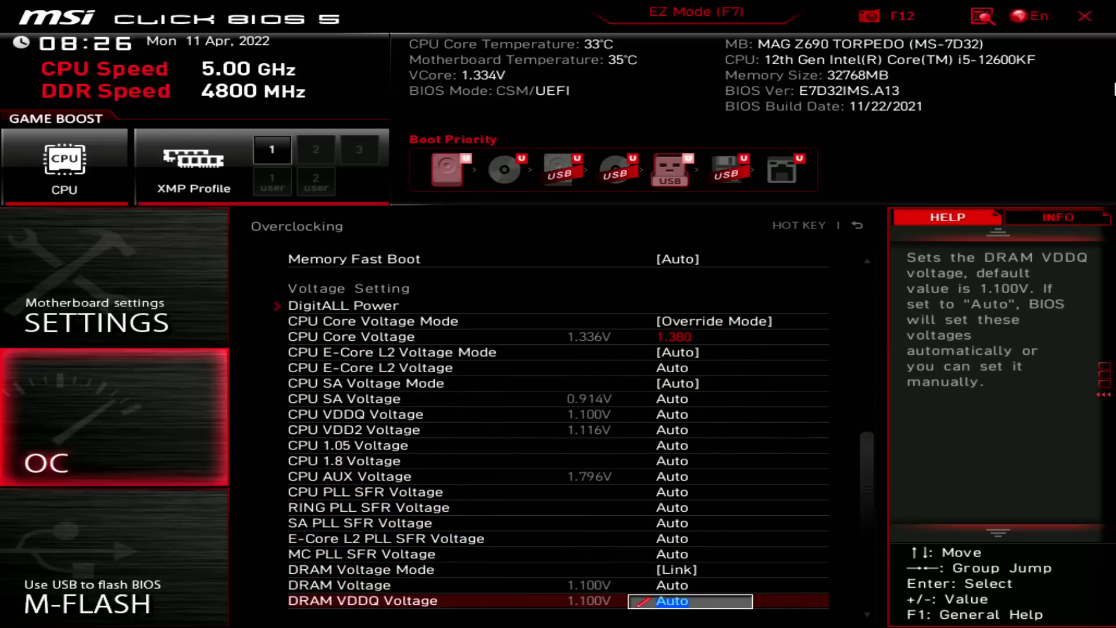
key(Down)
key(Down)
key(Down)
key(Down)
key(Down)
key(Up)
key(Up)
key(Up)
key(Up)
key(Up)
key(Up)
key(Up)
key(Up)
key(Up)
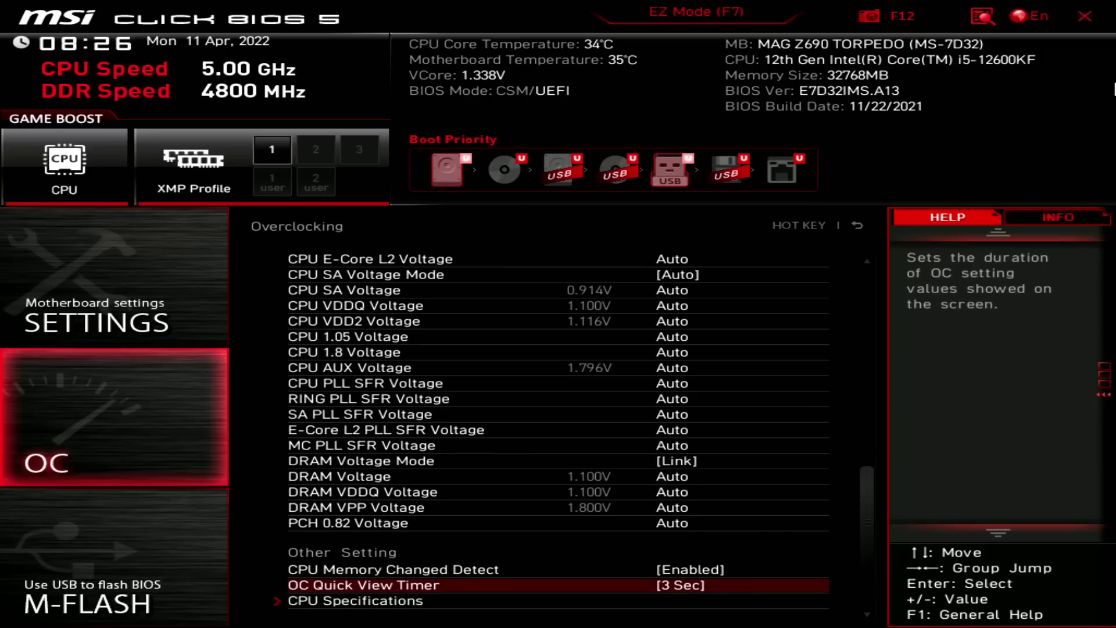
key(Up)
key(Up)
key(Up)
key(Up)
key(Up)
key(Up)
key(Up)
key(Up)
key(Up)
key(Up)
key(Up)
key(Up)
key(Up)
key(Up)
key(Up)
key(Up)
key(Up)
key(Up)
key(Up)
key(Up)
key(Up)
key(Up)
key(Up)
key(Up)
key(Up)
key(Up)
key(Up)
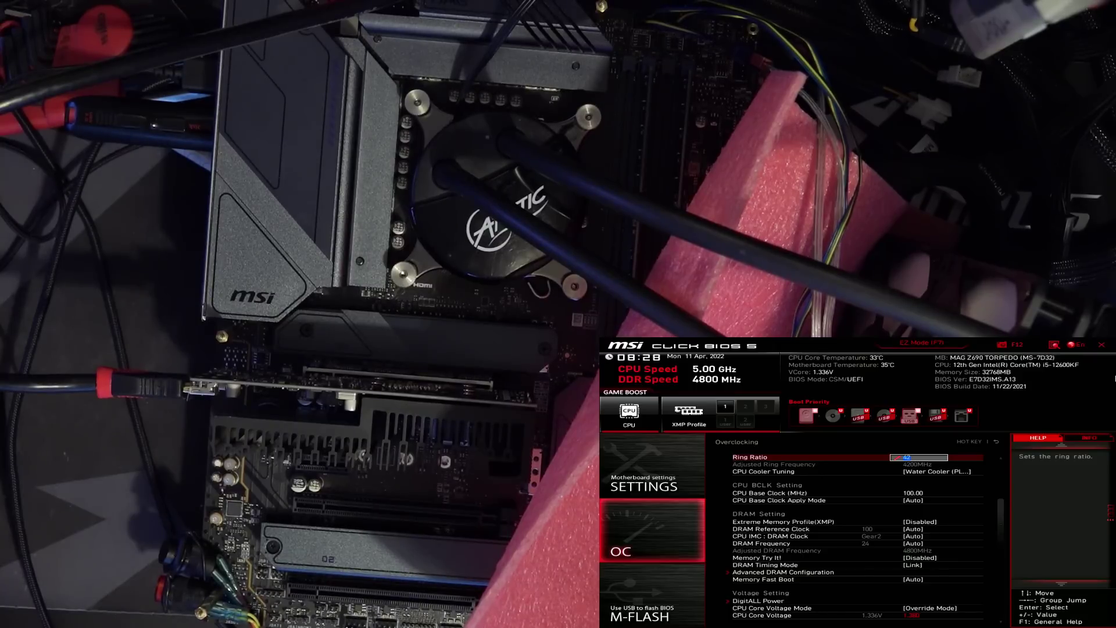
key(Up)
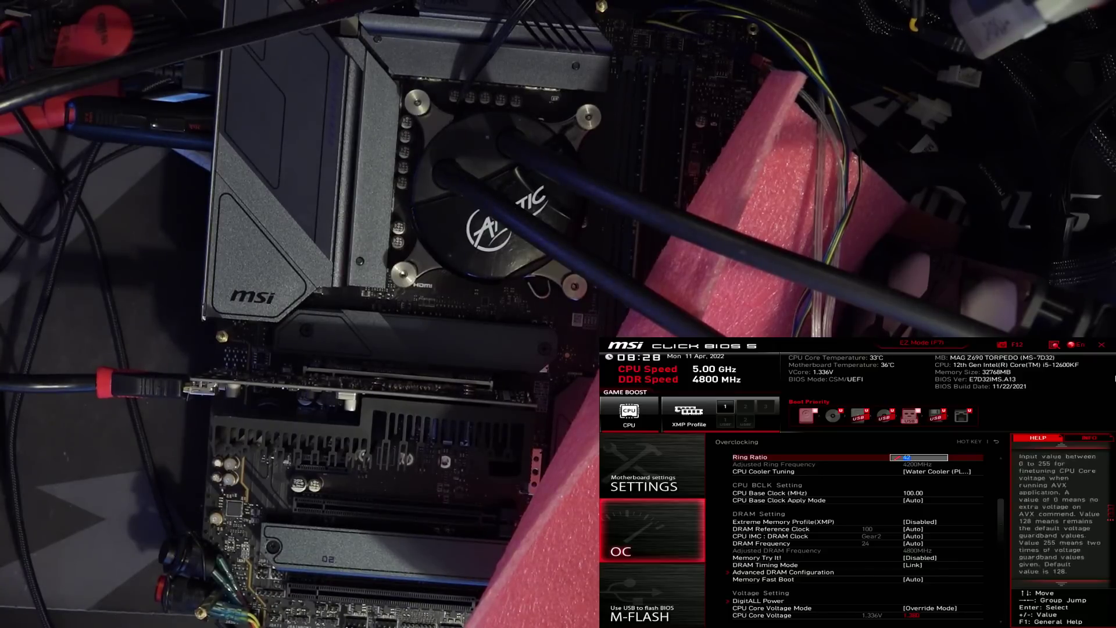